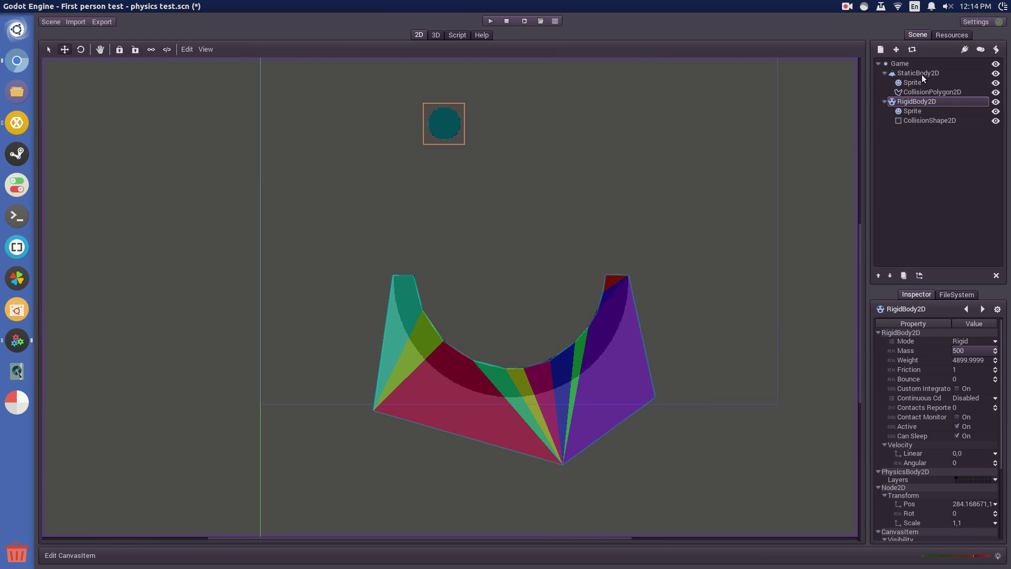
Run the ball-and-half-pipe physics test scene, then close the game window
middle_drag(513, 210, 529, 250)
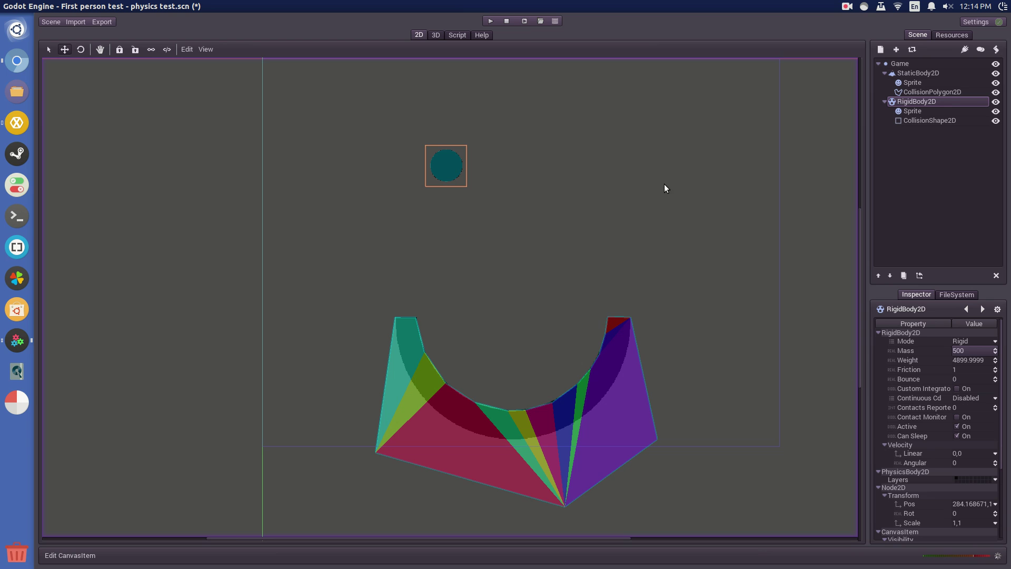
click(523, 20)
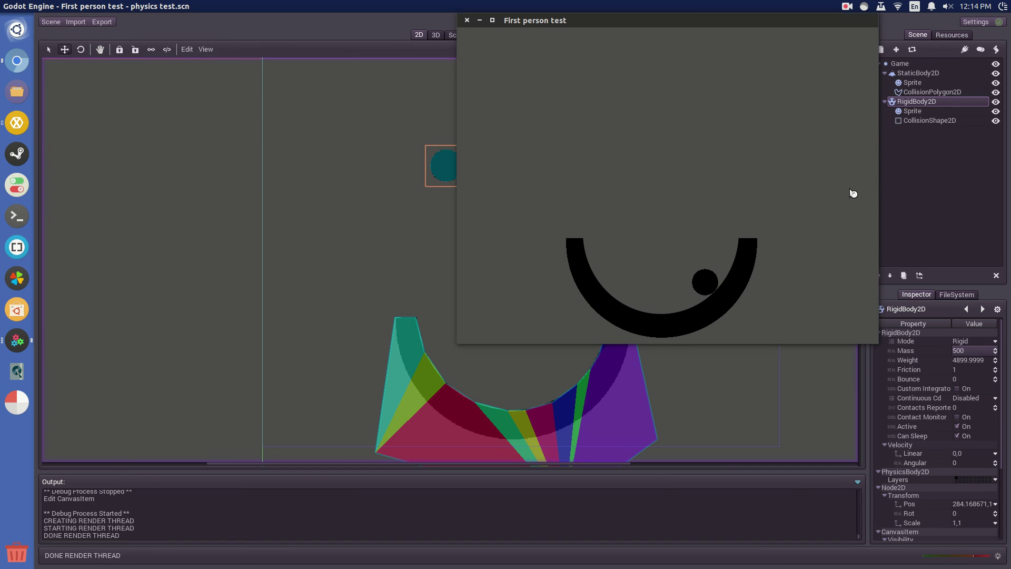
click(467, 20)
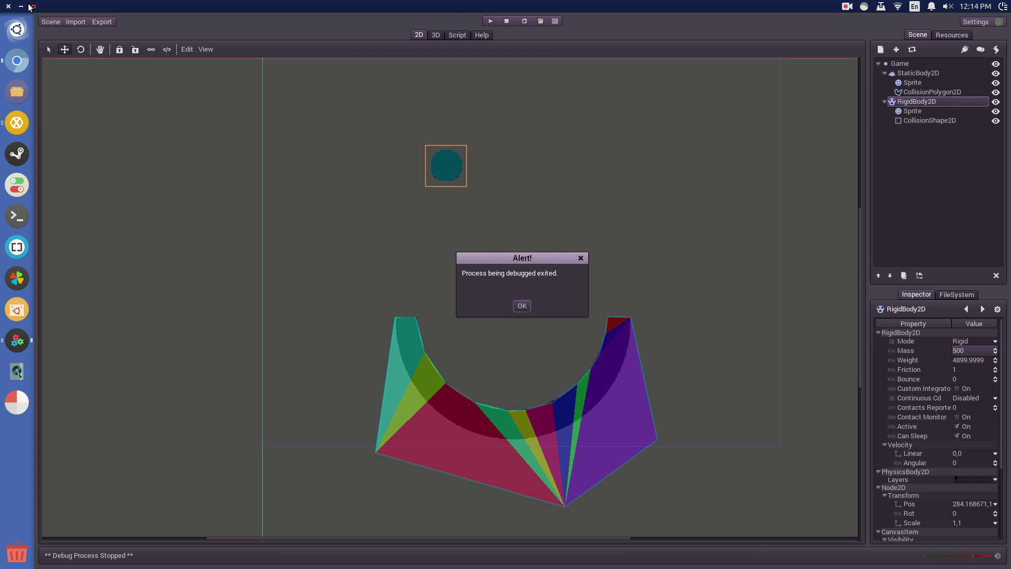
Cancel the editor quit prompt and dismiss the process-exited alert
click(8, 6)
click(550, 296)
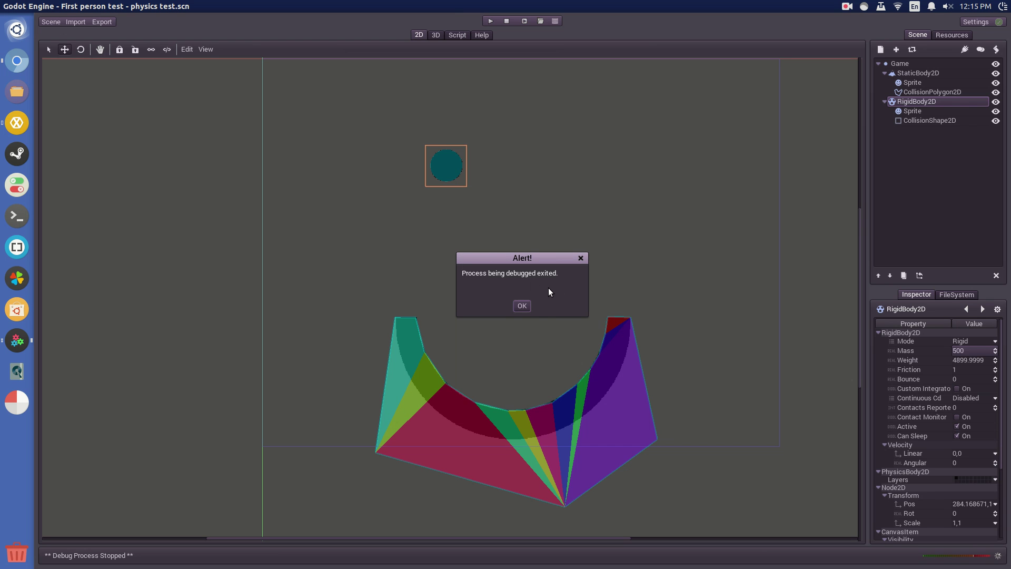
click(522, 305)
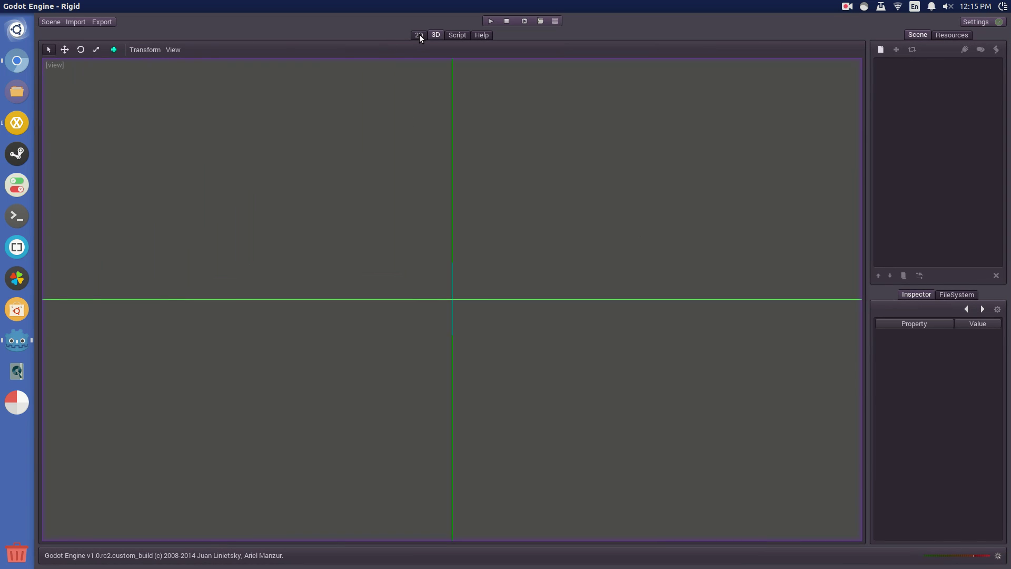
In the 2D view, create a Node2D as the scene's root node
click(419, 35)
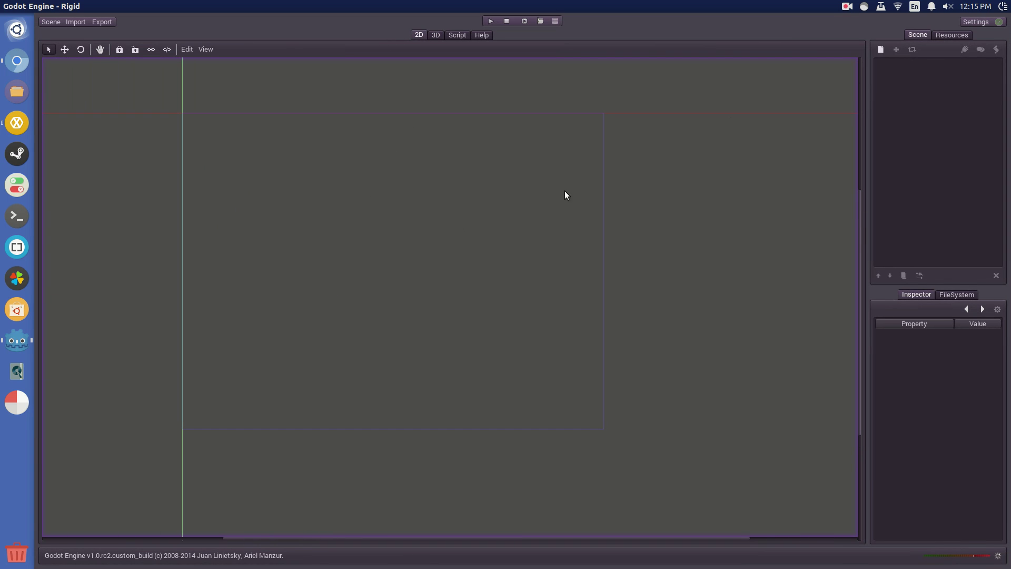
click(880, 51)
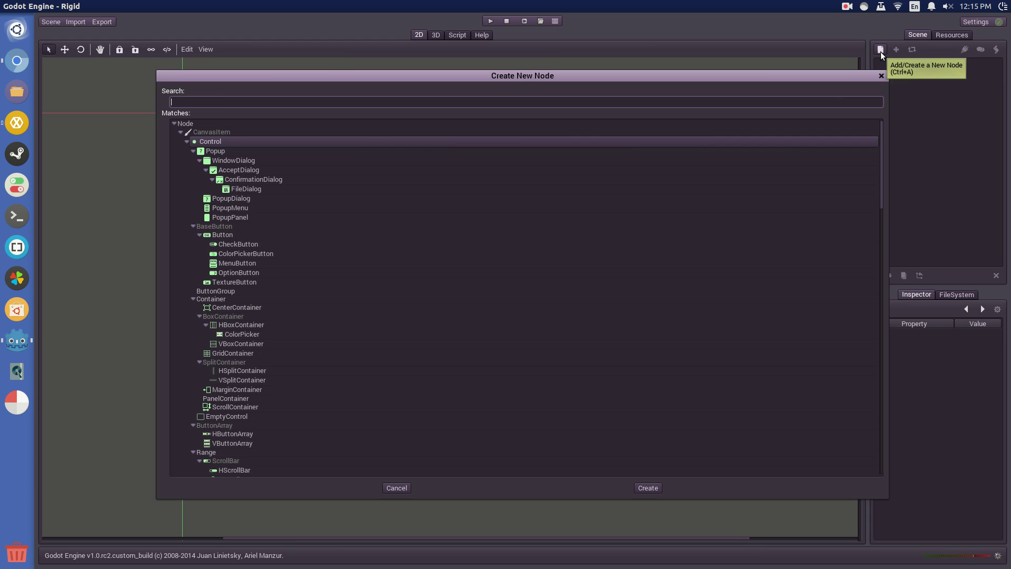
text(Node2D)
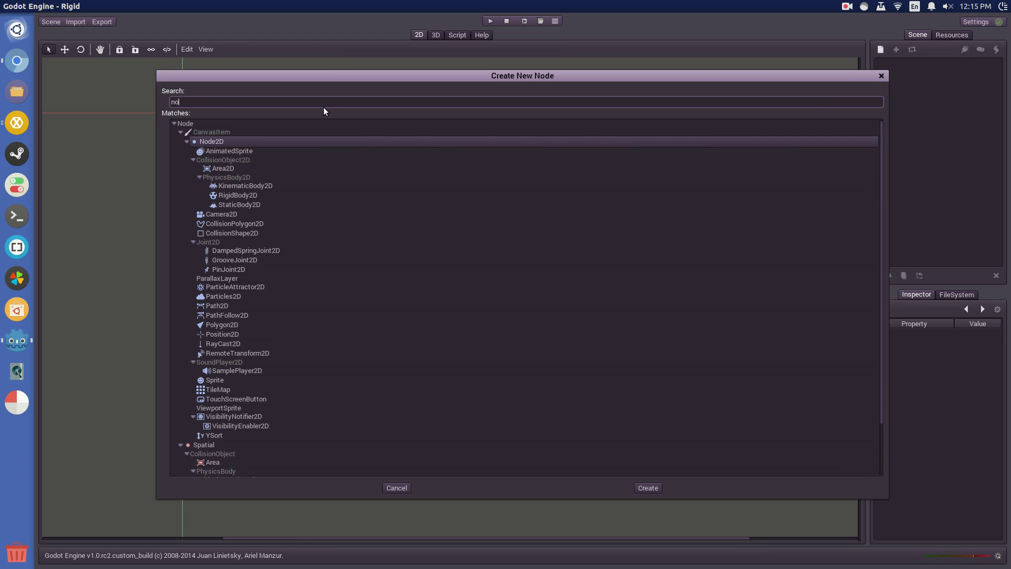
double_click(303, 138)
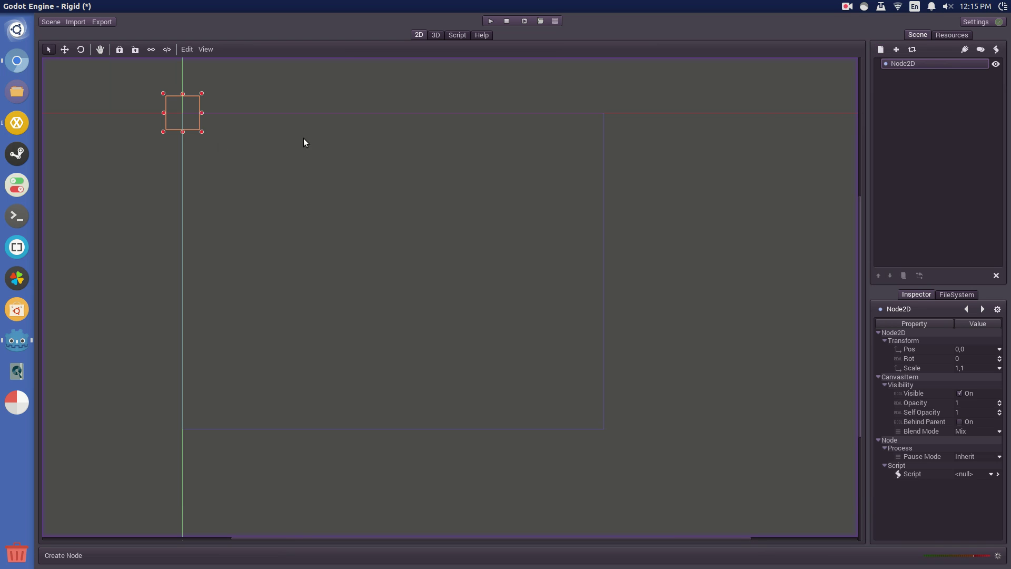
Rename the Node2D root to 'Game'
double_click(923, 63)
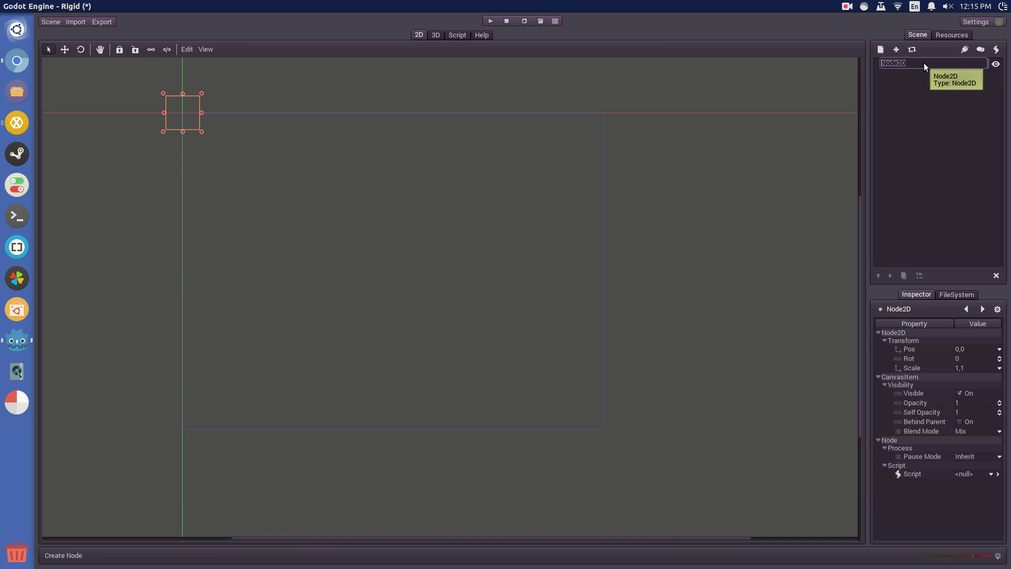
text(Gamw)
key(BackSpace)
text(e)
key(Return)
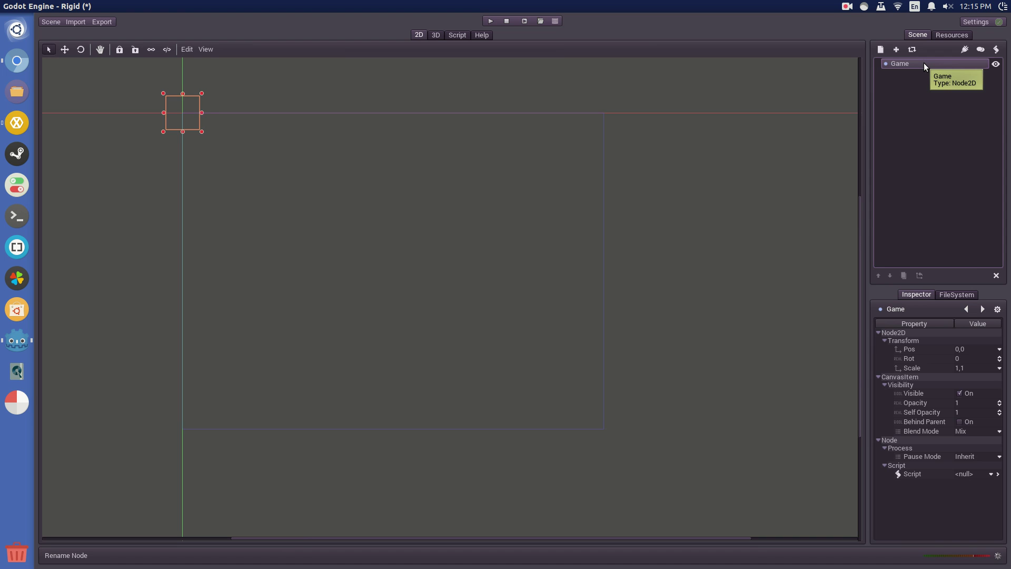
Add a RigidBody2D child under Game
click(880, 50)
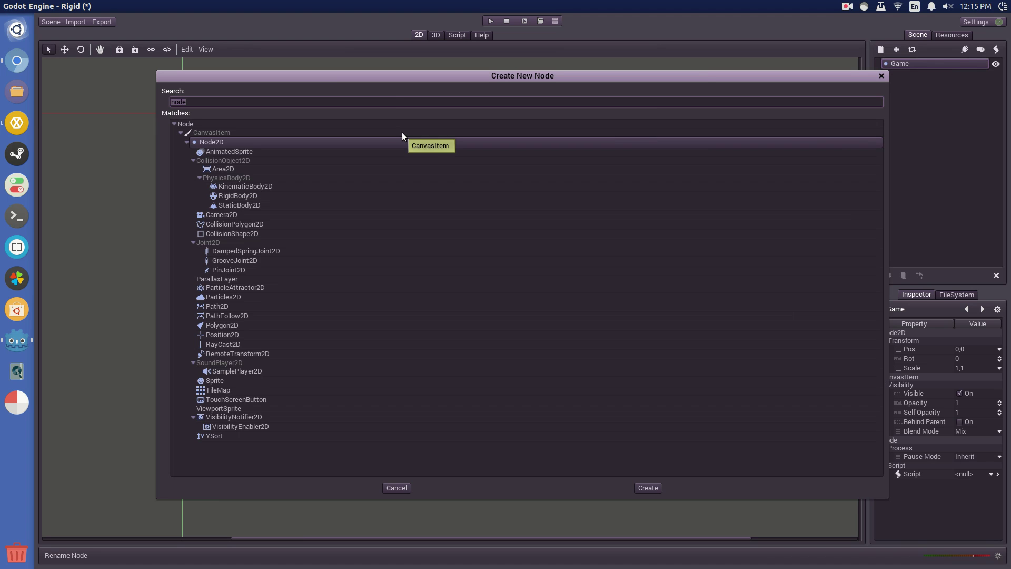
text(ra)
key(BackSpace)
text(i)
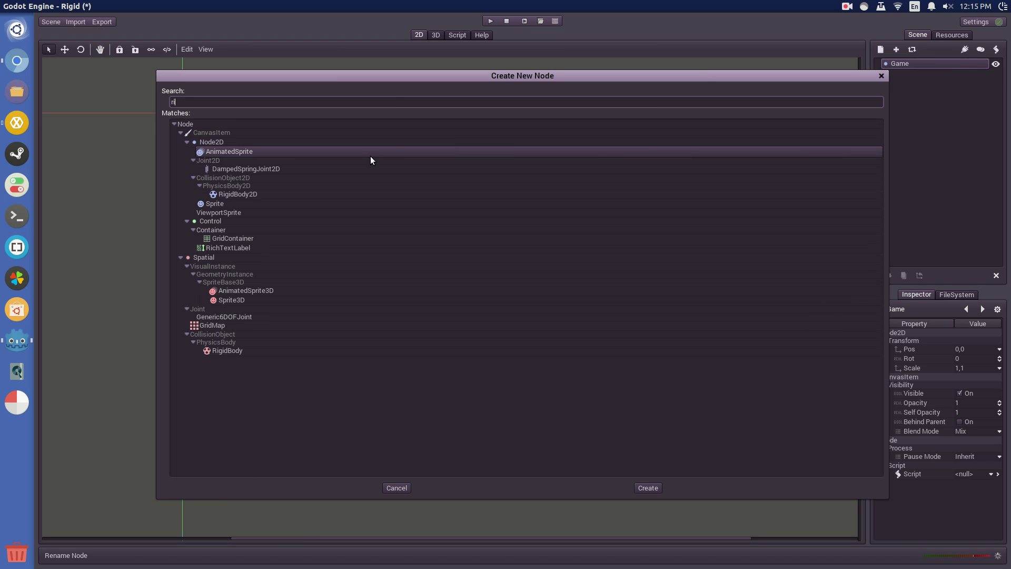
double_click(216, 195)
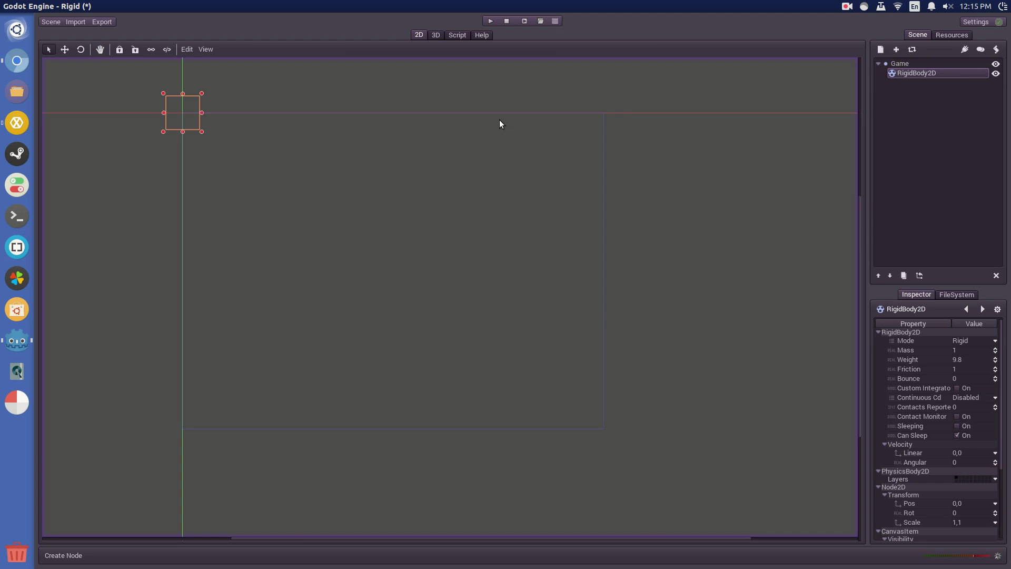
Add a StaticBody under Game by mistake, then delete the 3D node
click(894, 63)
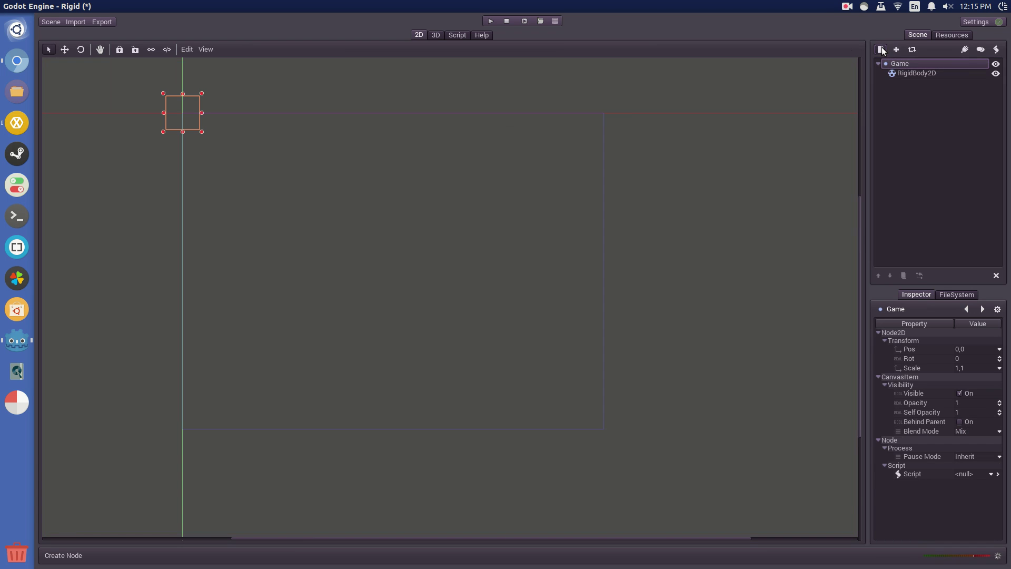
click(881, 49)
text(st)
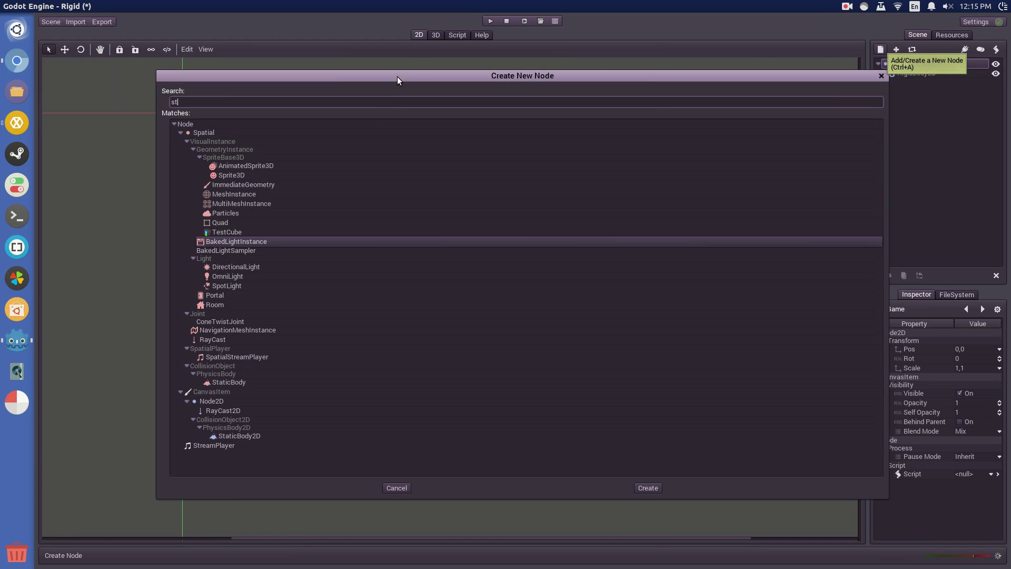
text(a)
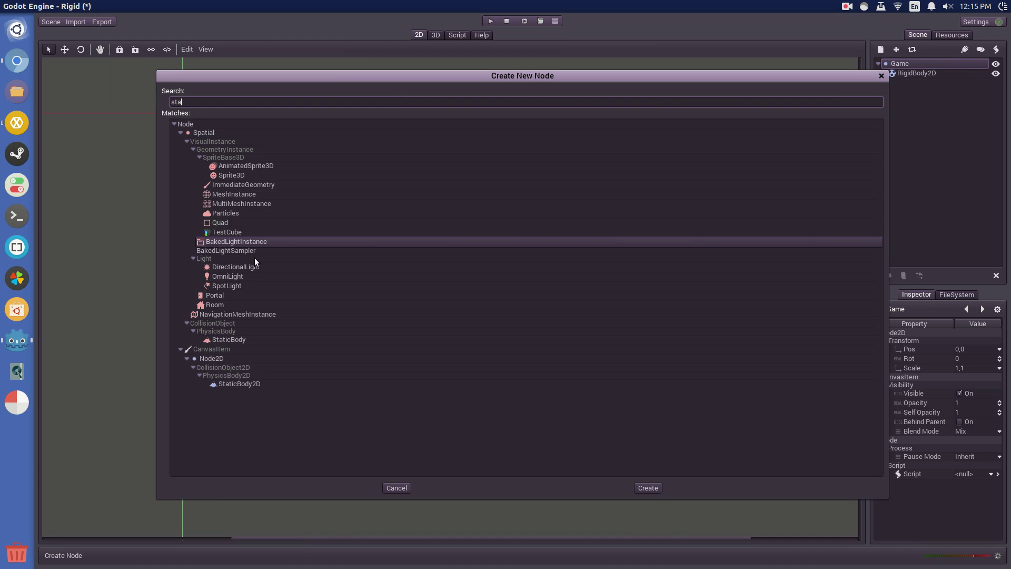
double_click(226, 339)
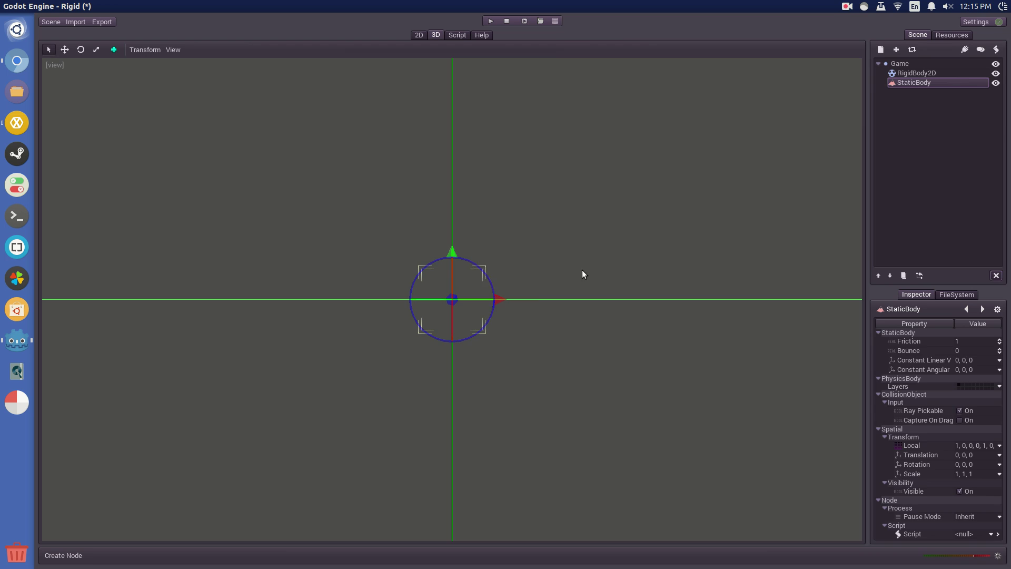
click(995, 275)
key(Return)
Add a StaticBody2D child under Game
click(905, 65)
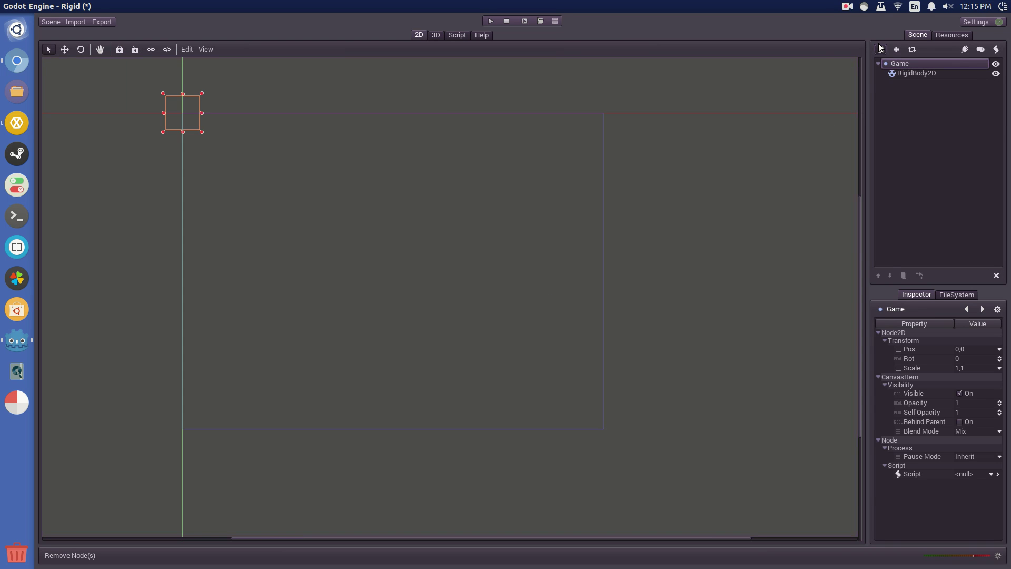
click(896, 49)
double_click(219, 384)
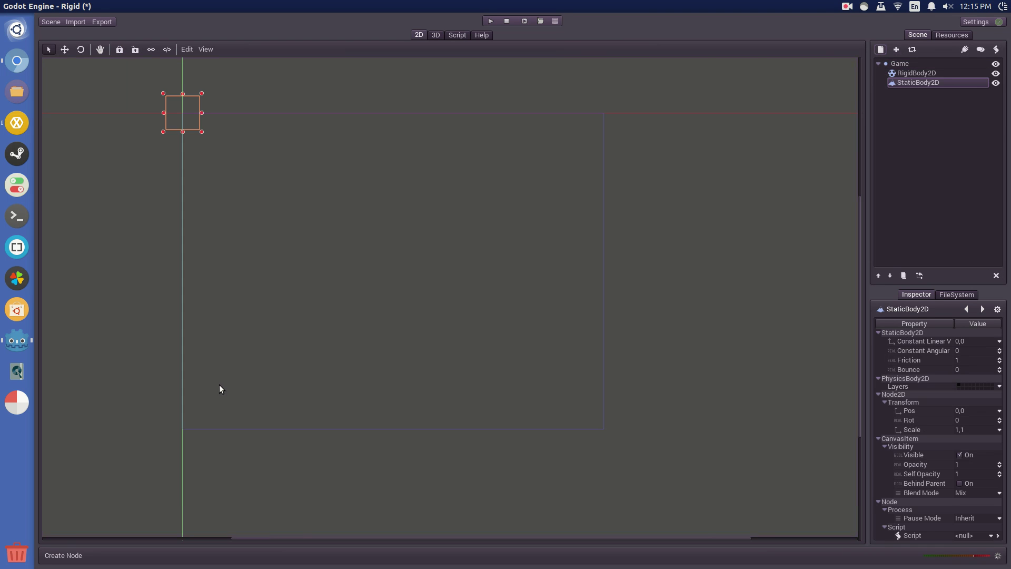
click(925, 77)
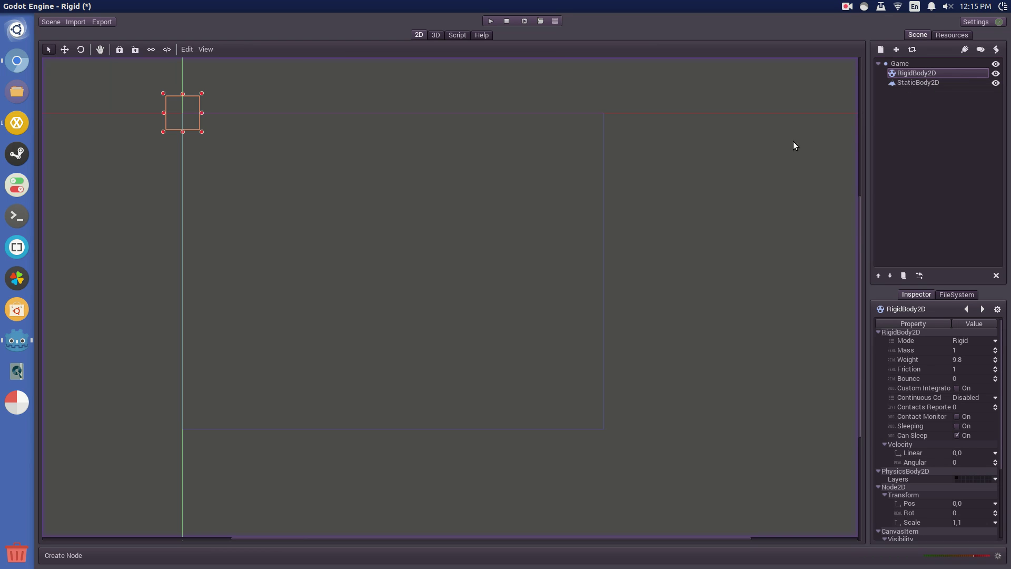
Add a Sprite under RigidBody2D and load Player.png as its texture
click(883, 51)
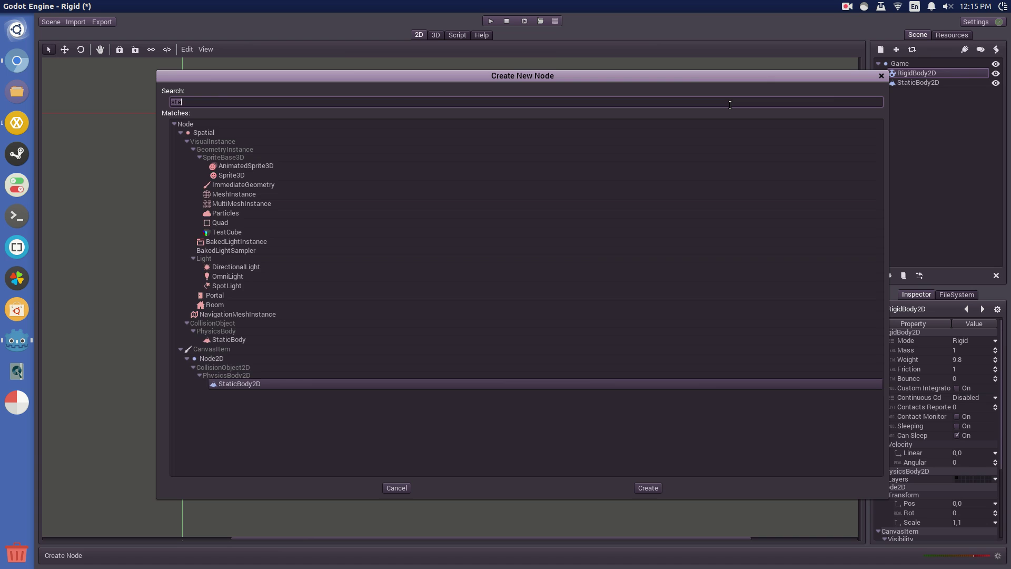
text(sp)
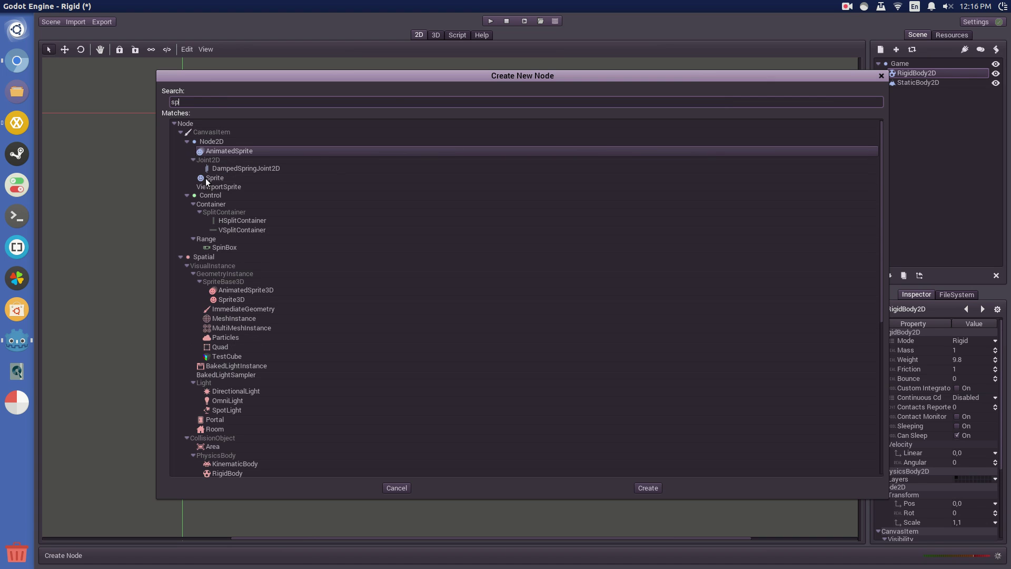
double_click(205, 178)
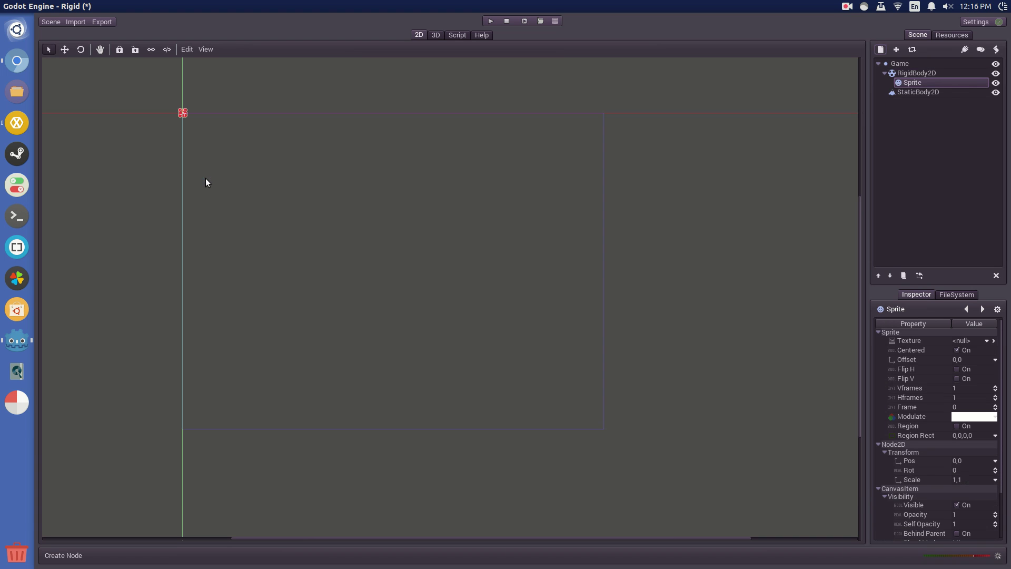
click(986, 341)
click(972, 382)
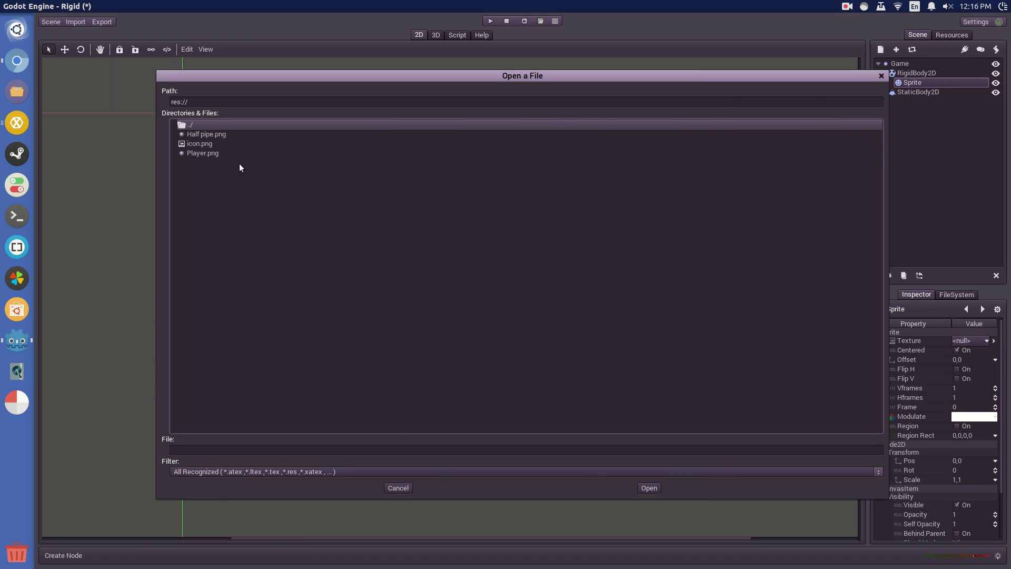
double_click(203, 153)
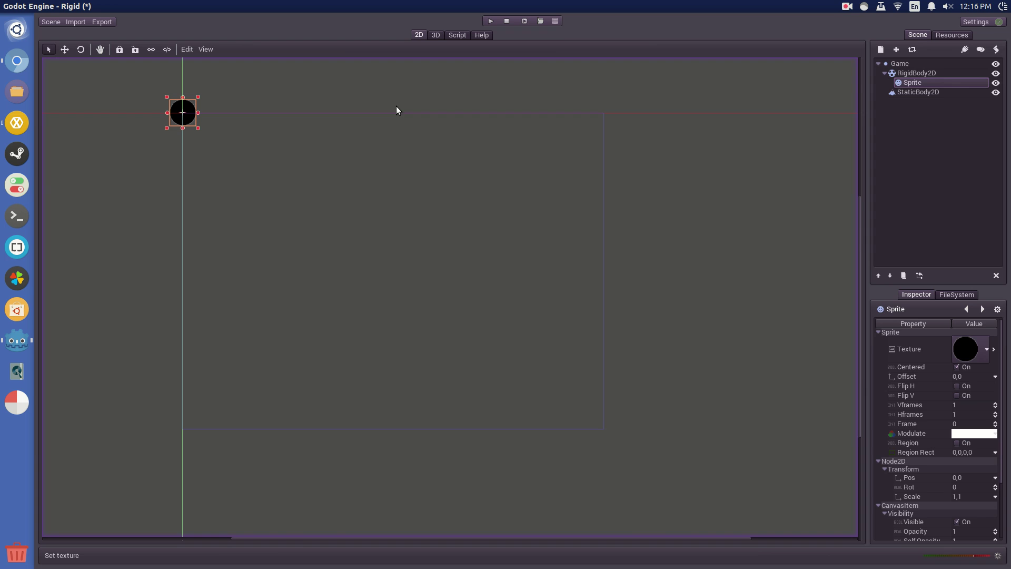
click(899, 90)
Add a Sprite under StaticBody2D and load Half pipe.png as its texture
click(878, 51)
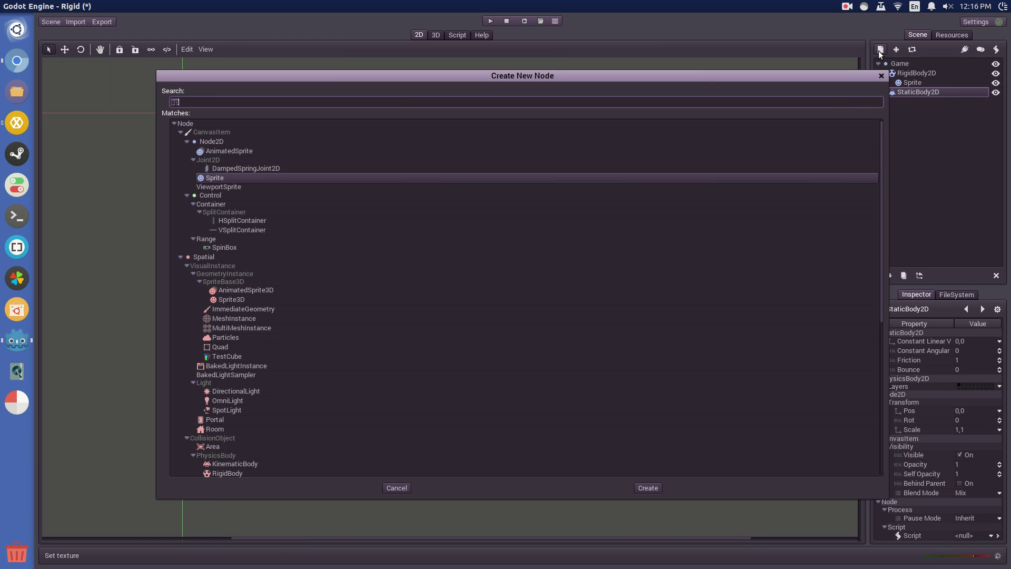
double_click(226, 178)
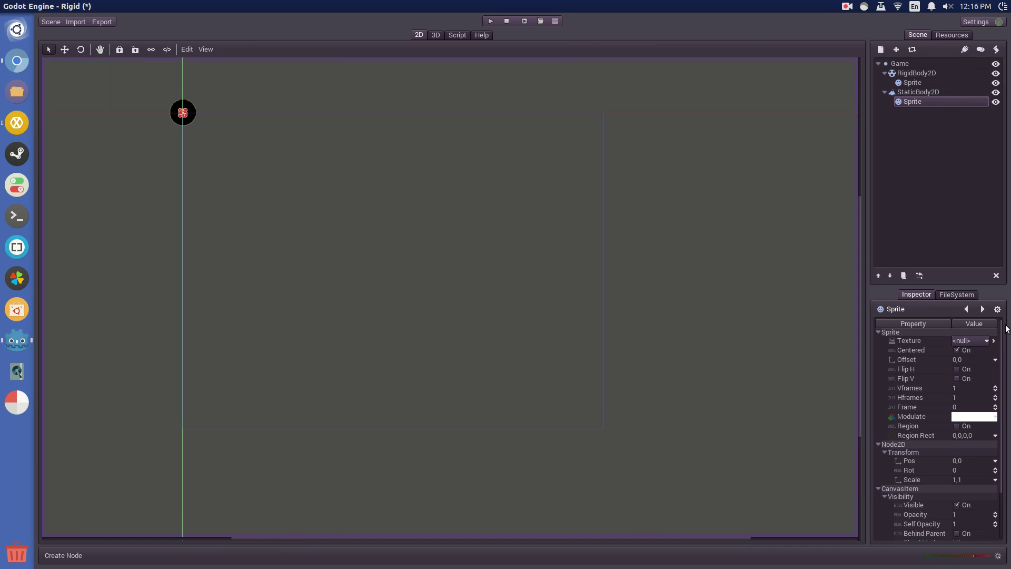
click(986, 341)
click(975, 384)
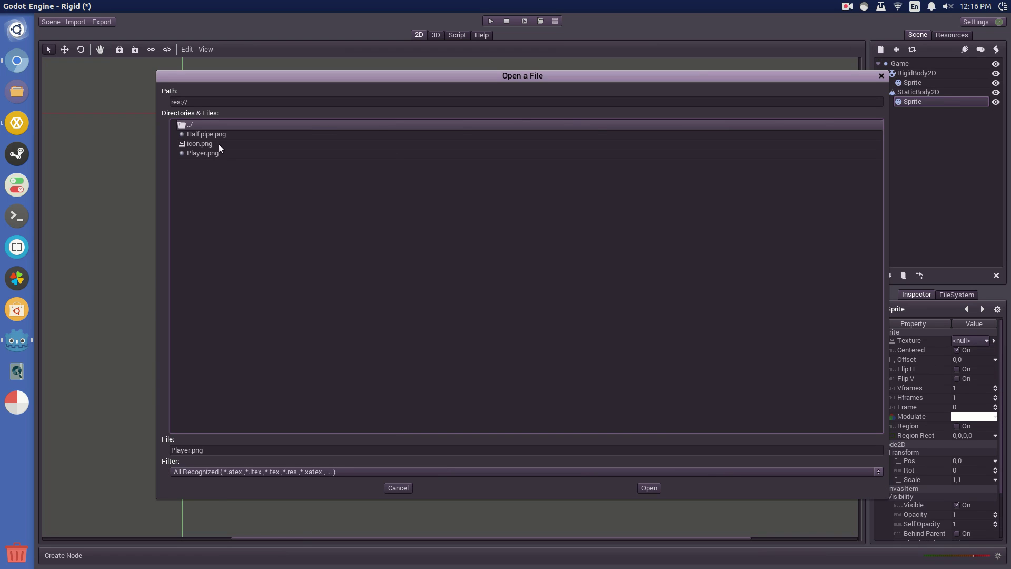
double_click(207, 134)
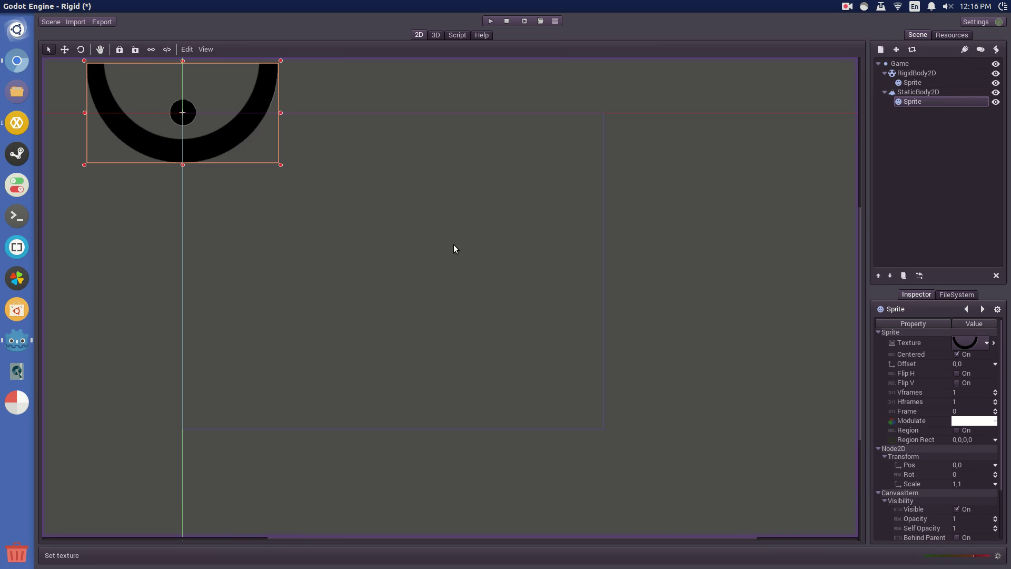
Select the RigidBody2D ball and drag it down-right to 173,144
click(914, 92)
click(911, 74)
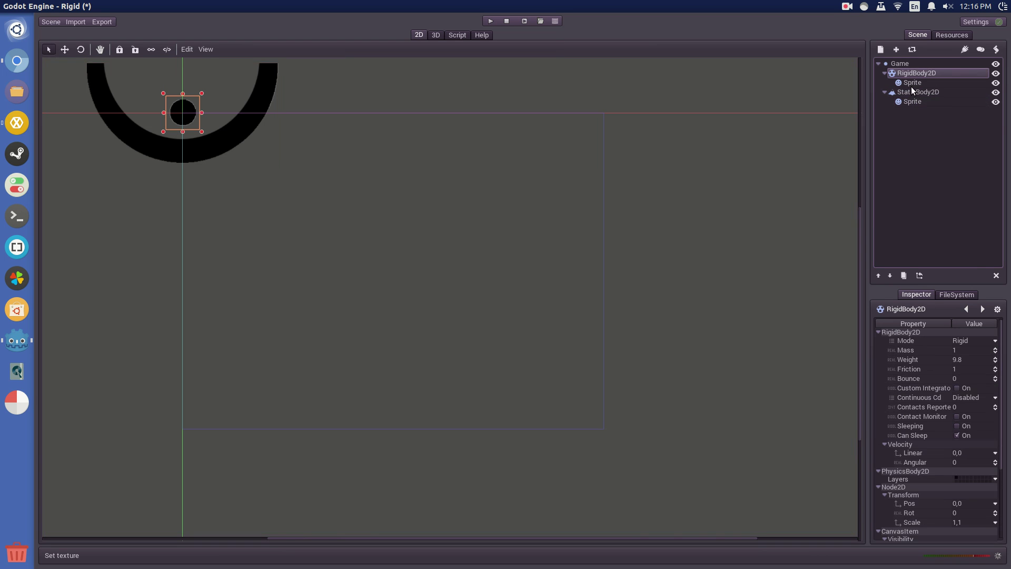
click(909, 93)
click(912, 72)
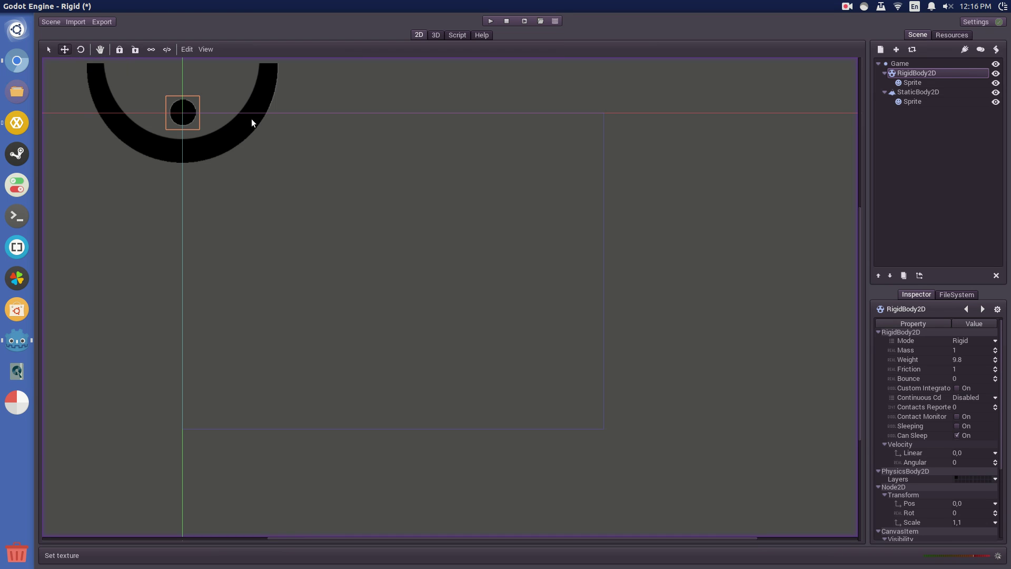
middle_drag(376, 202, 476, 250)
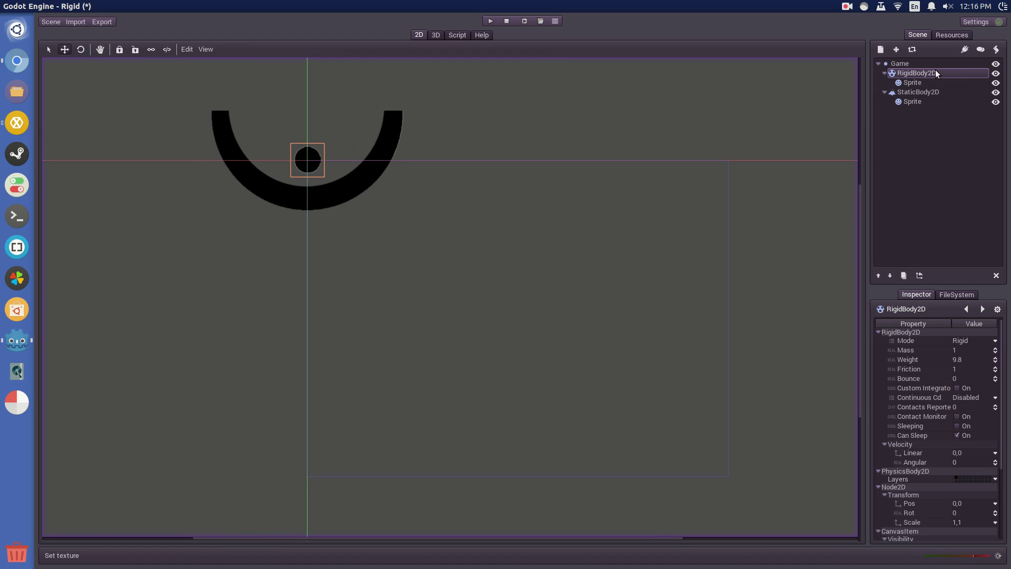
drag(533, 260, 639, 323)
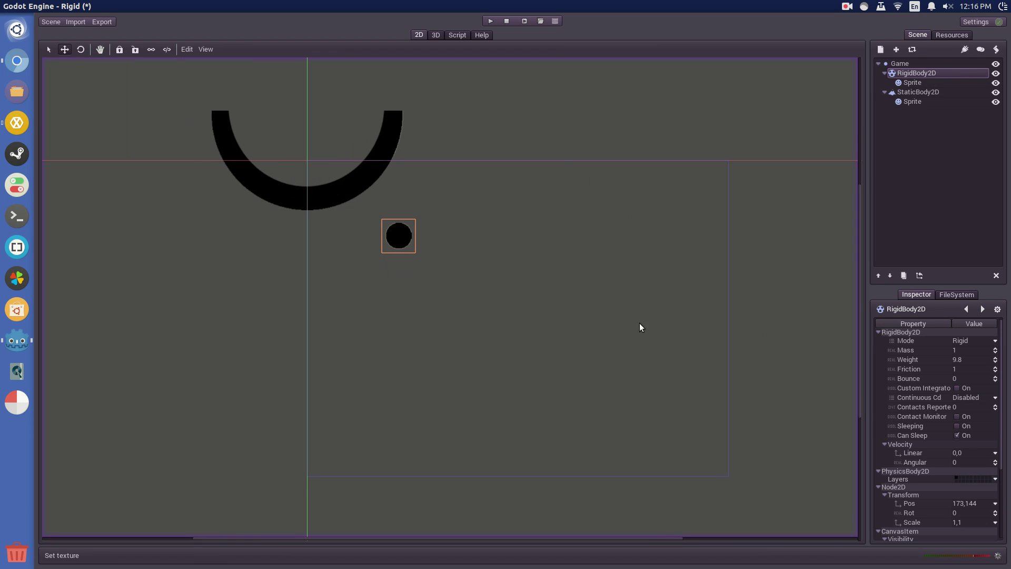
Move the half-pipe down to 385,481 and place the ball above it at 266,194
click(932, 93)
drag(505, 229, 724, 479)
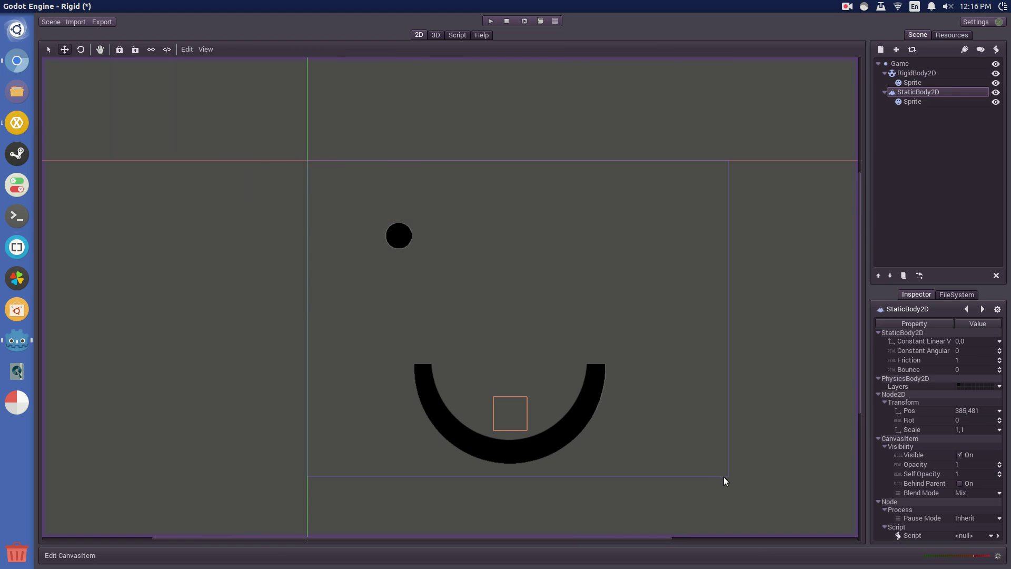
click(918, 73)
drag(608, 236, 650, 259)
scroll(492, 313, up, 4)
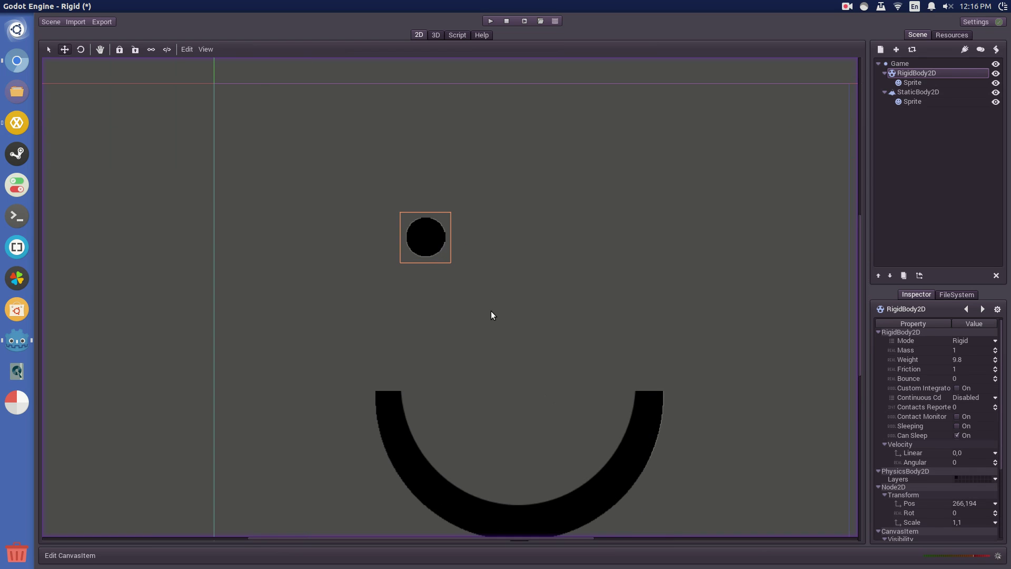
middle_drag(492, 314, 492, 235)
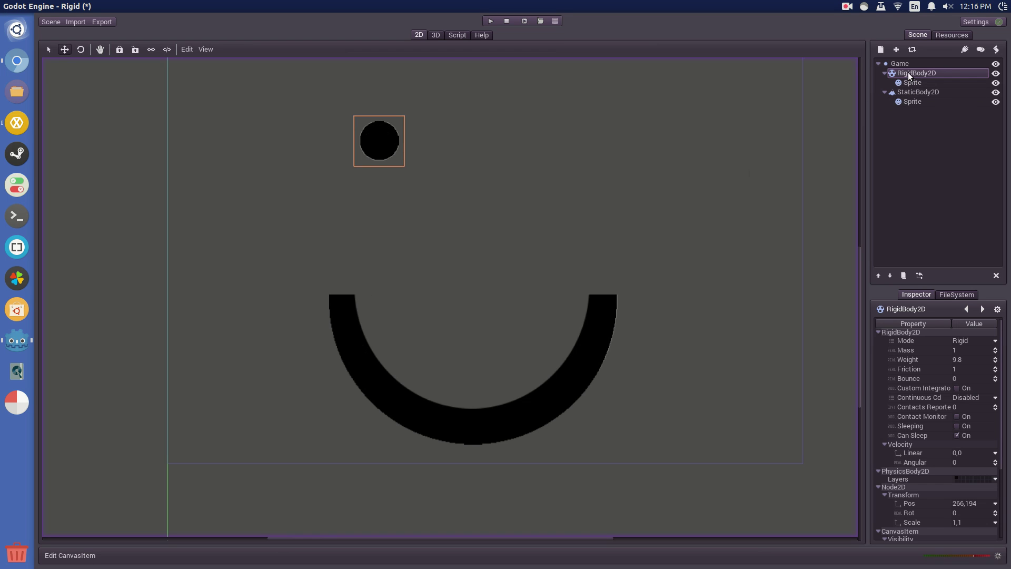
click(881, 50)
Add a CollisionShape2D under RigidBody2D and give it a new CircleShape2D
text(col)
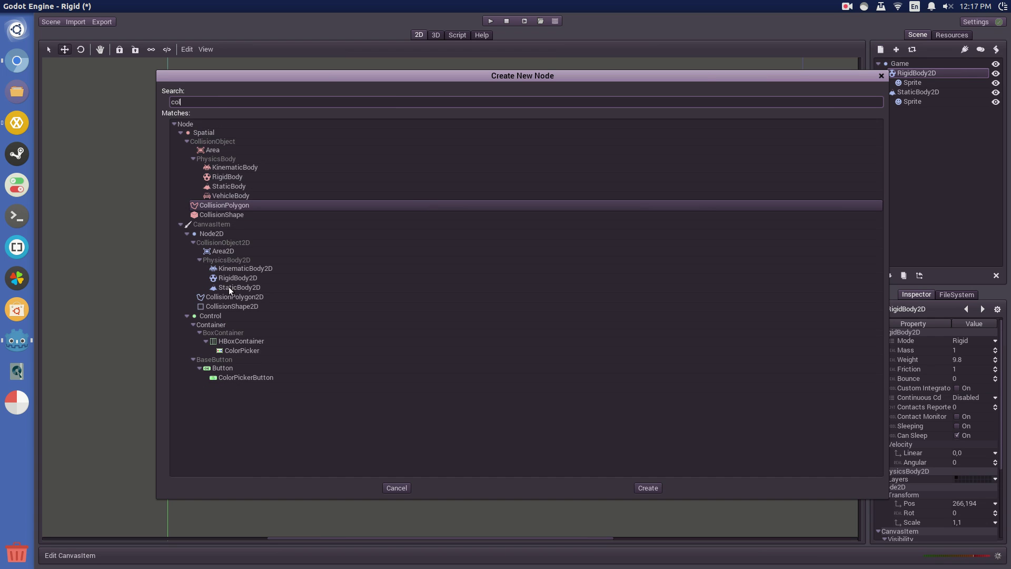
double_click(216, 306)
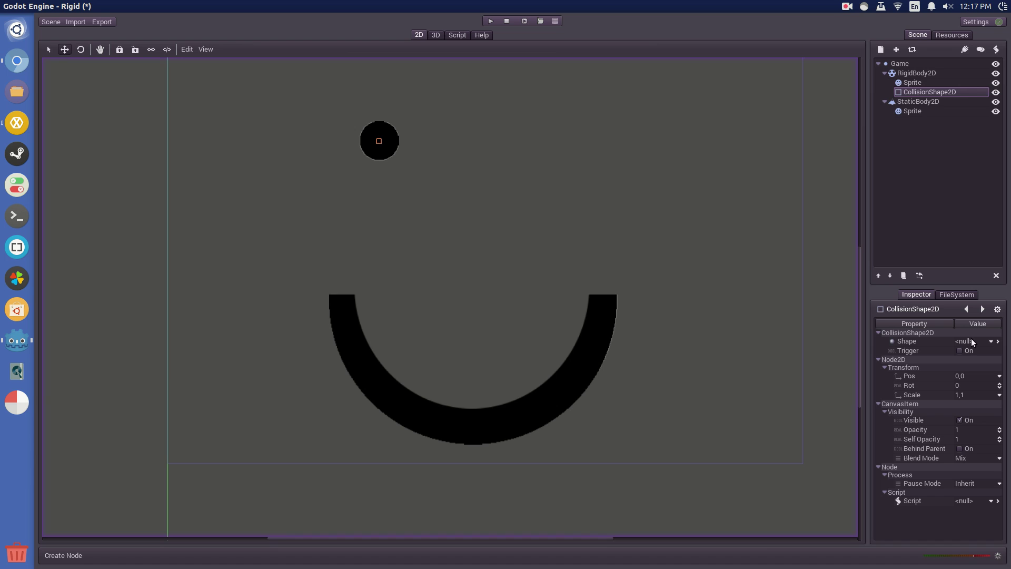
click(990, 342)
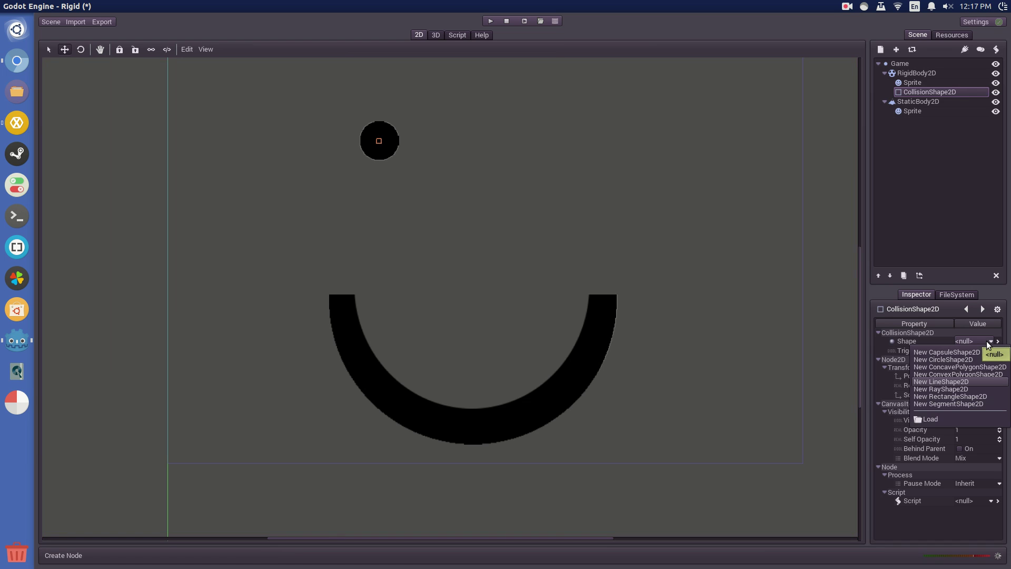
click(967, 358)
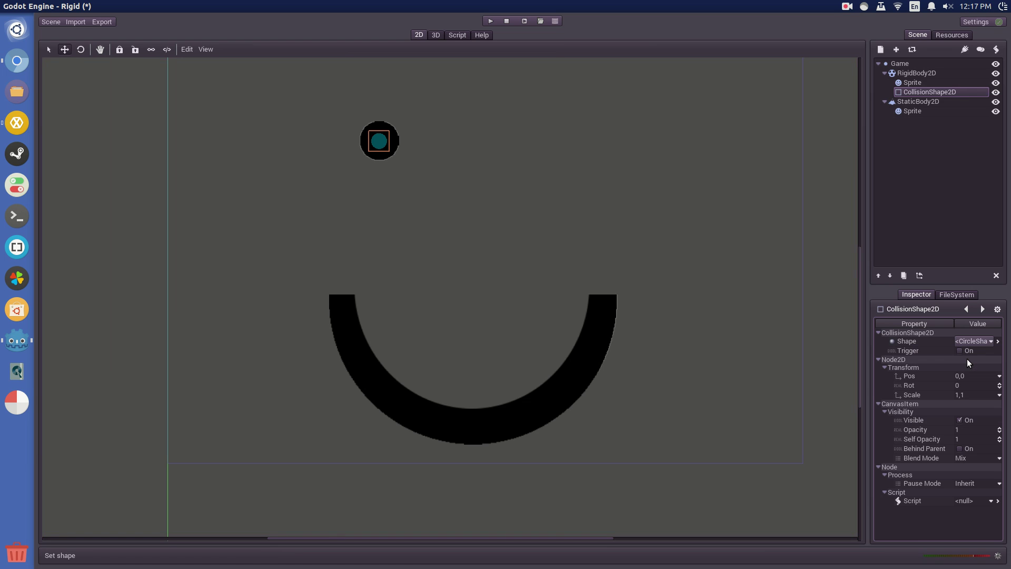
scroll(474, 184, up, 2)
middle_drag(444, 172, 637, 376)
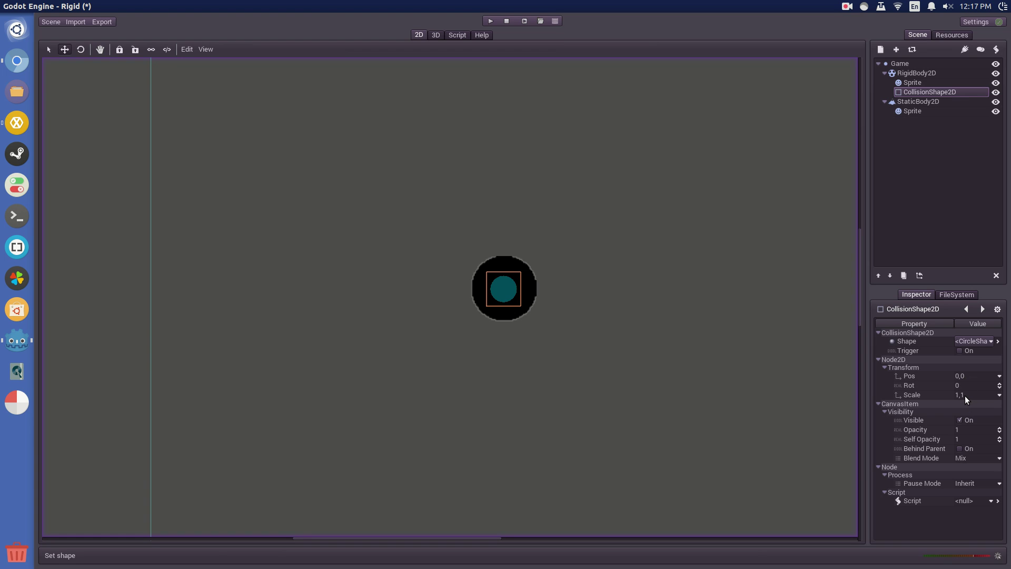
Set the collision circle's radius to 25
click(998, 343)
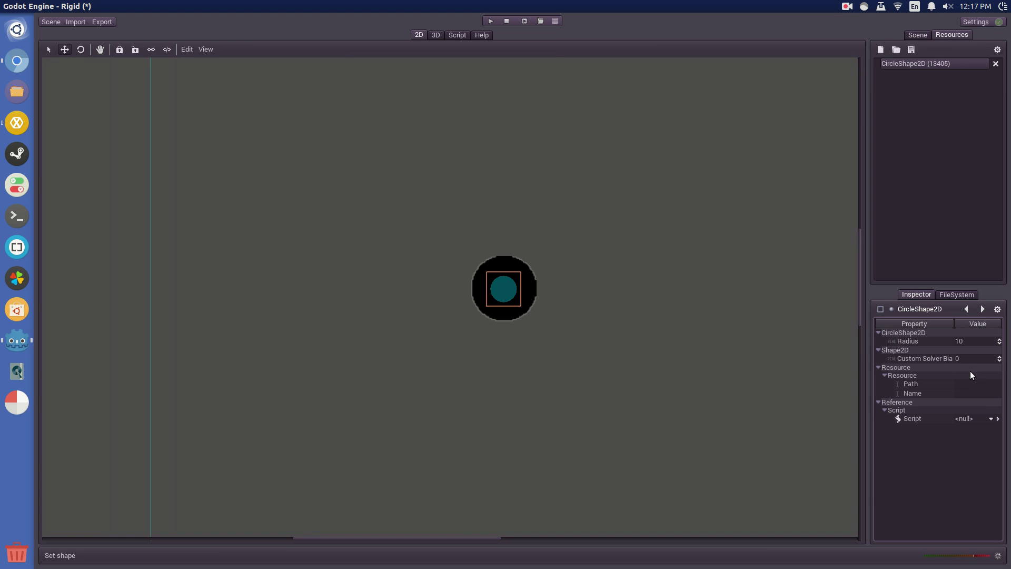
click(968, 341)
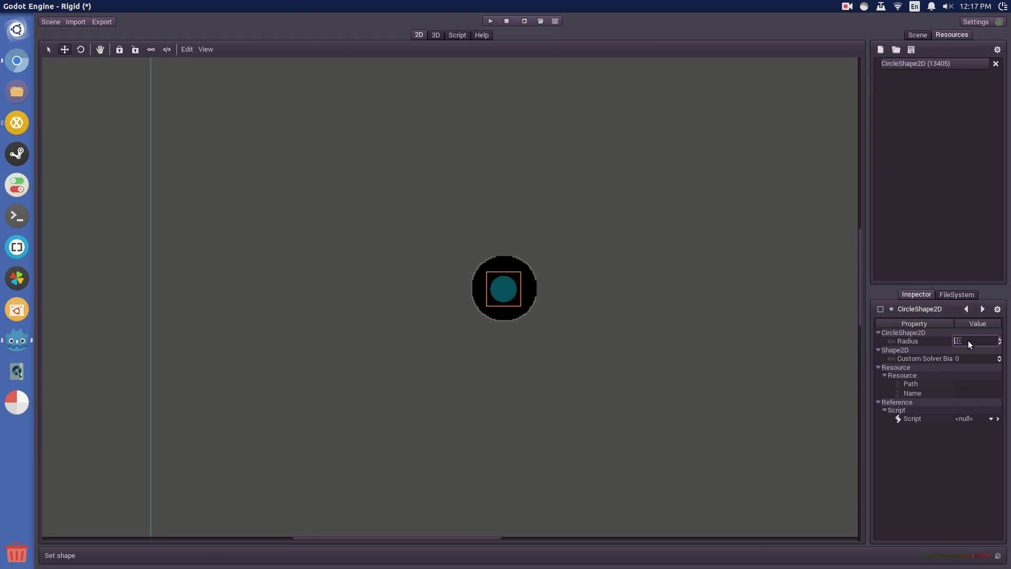
key(Return)
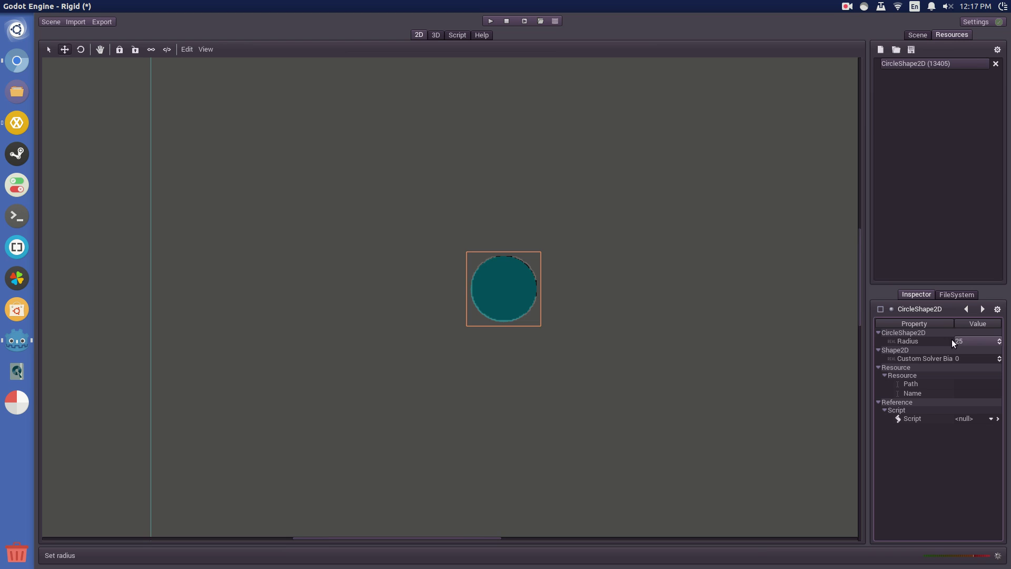
drag(479, 287, 480, 286)
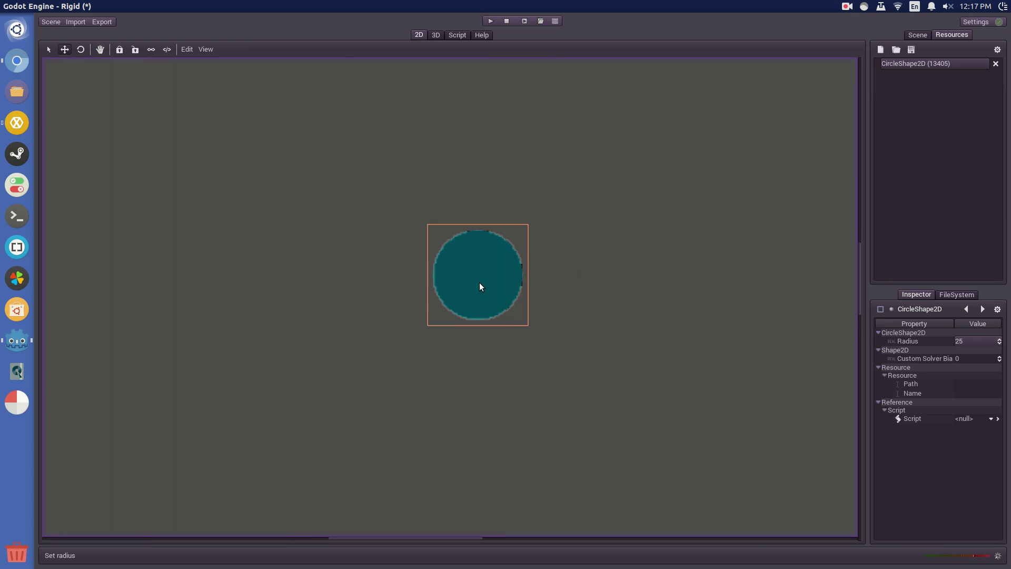
click(924, 34)
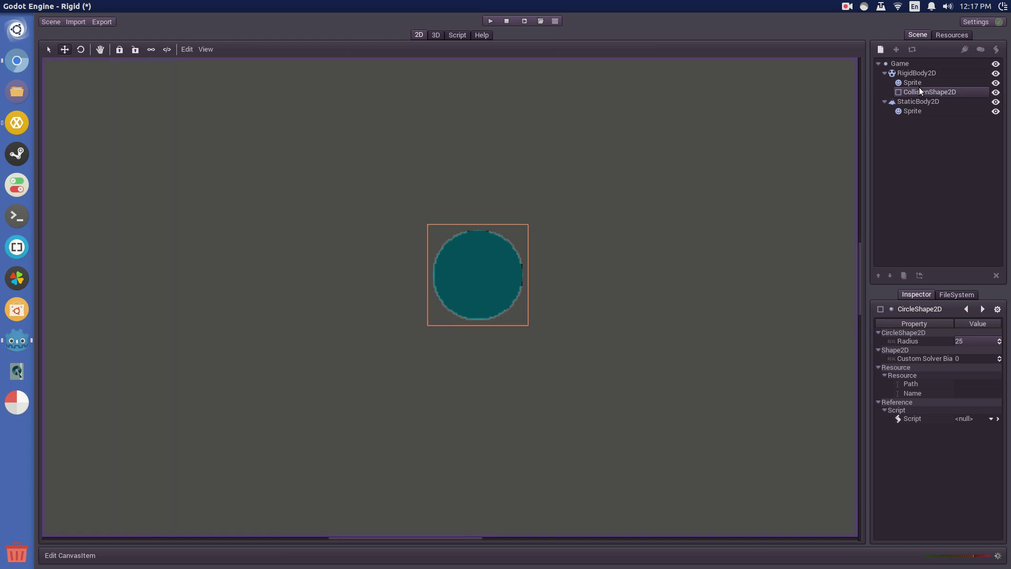
scroll(737, 179, down, 5)
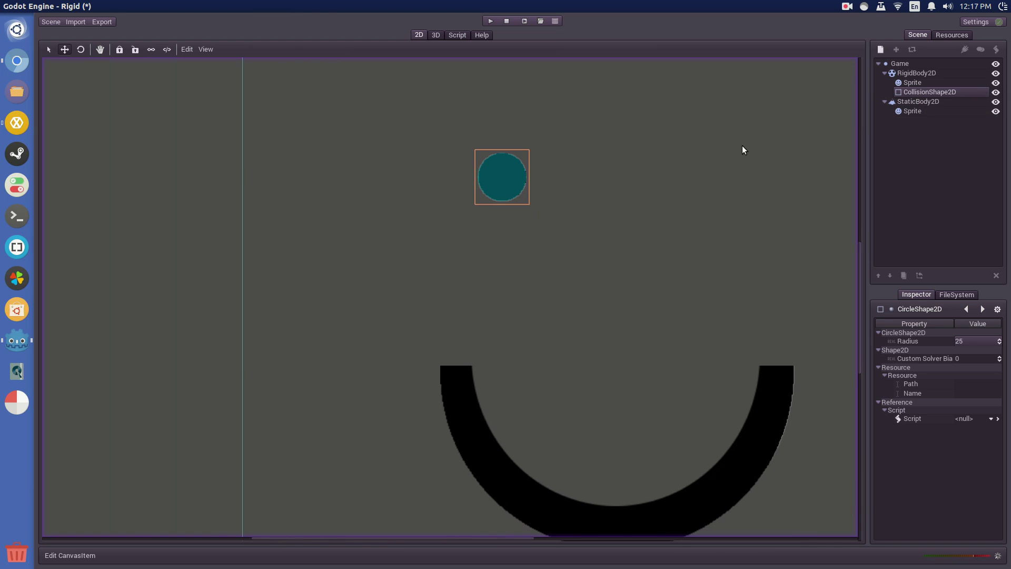
Add a CollisionPolygon2D under StaticBody2D and enable point creation
click(910, 103)
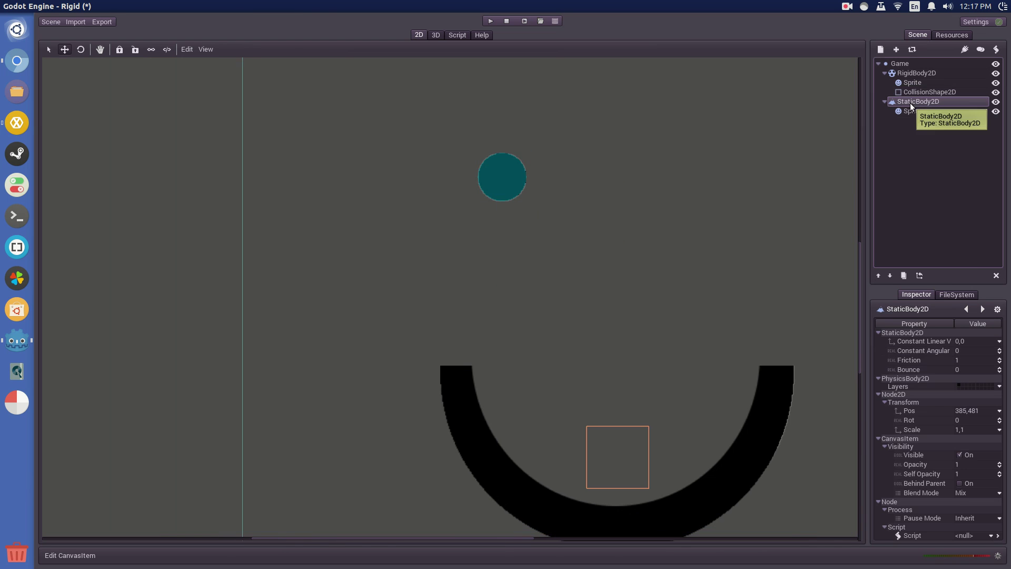
scroll(614, 172, right, 5)
scroll(613, 172, down, 4)
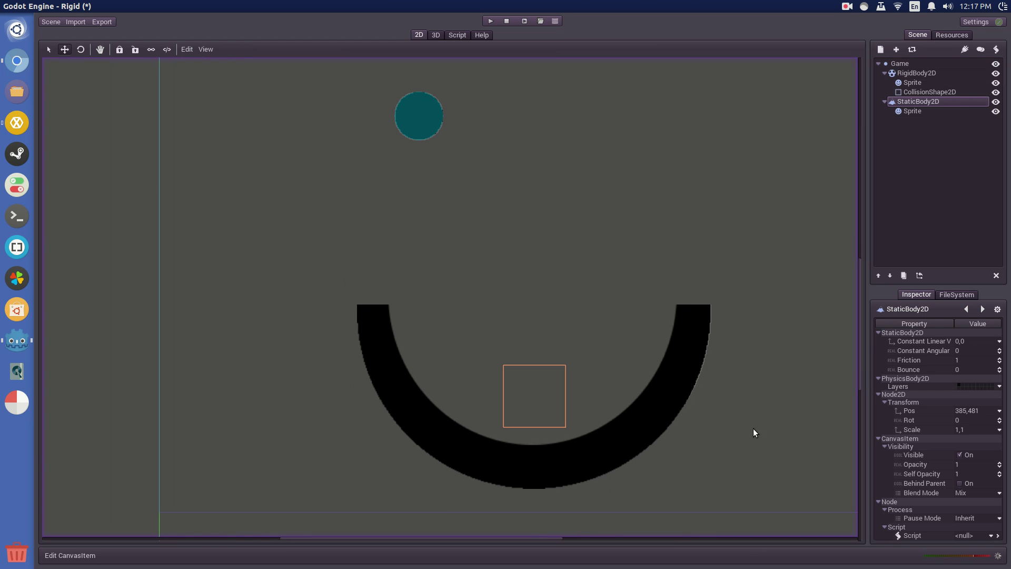
click(880, 51)
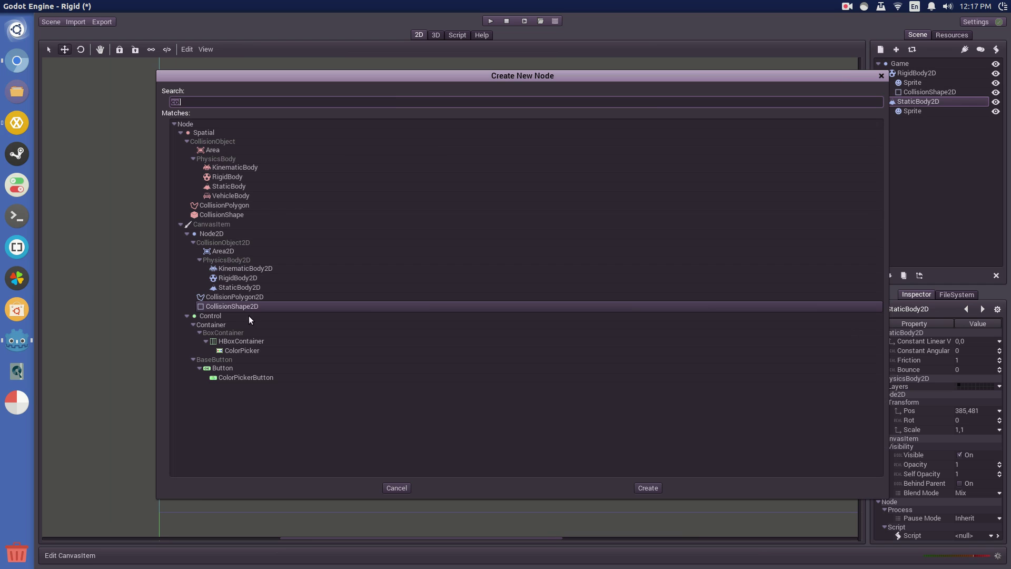
double_click(213, 297)
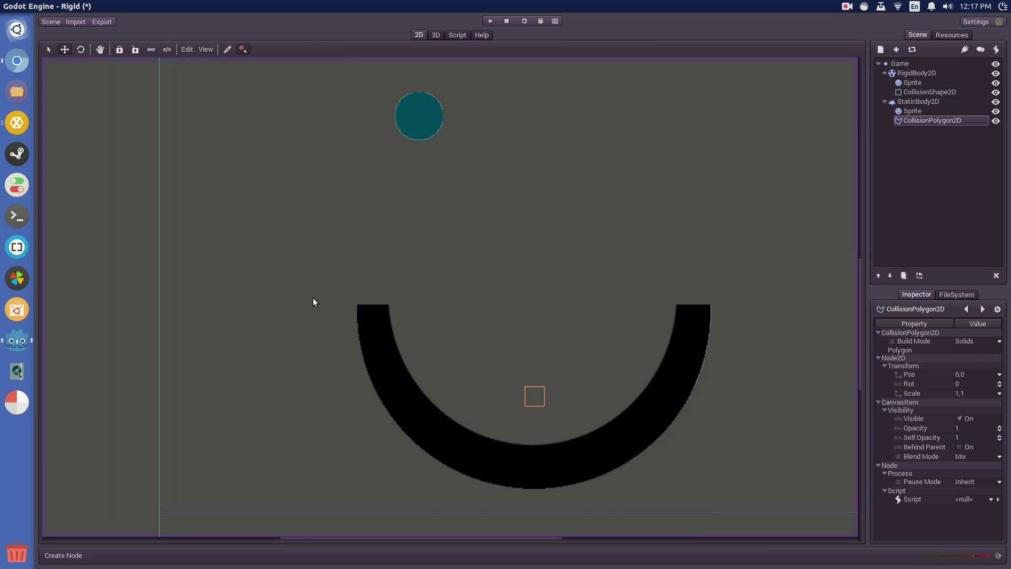
scroll(494, 292, right, 2)
scroll(494, 292, down, 1)
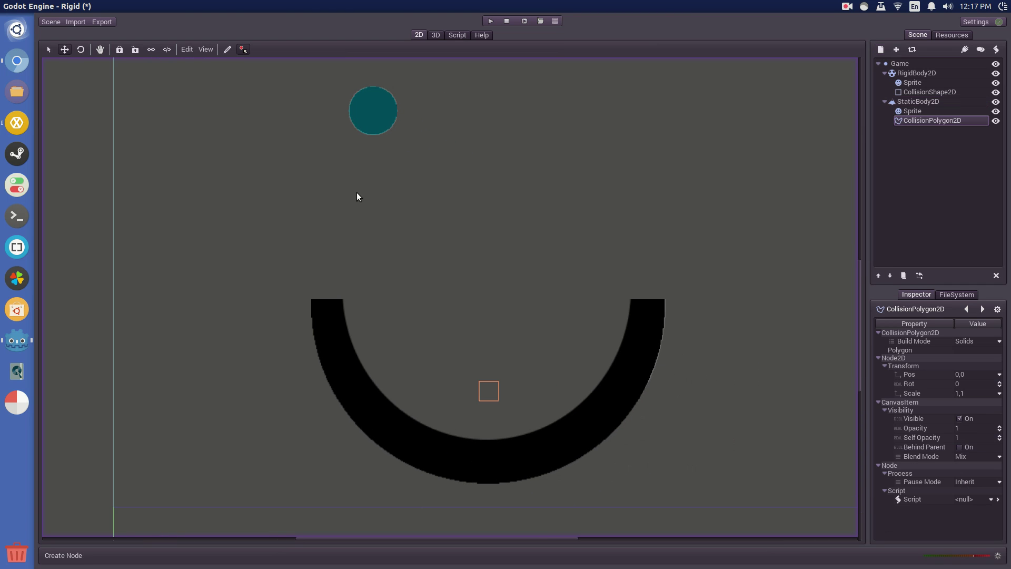
click(227, 51)
ctrl+scroll(316, 304, up, 4)
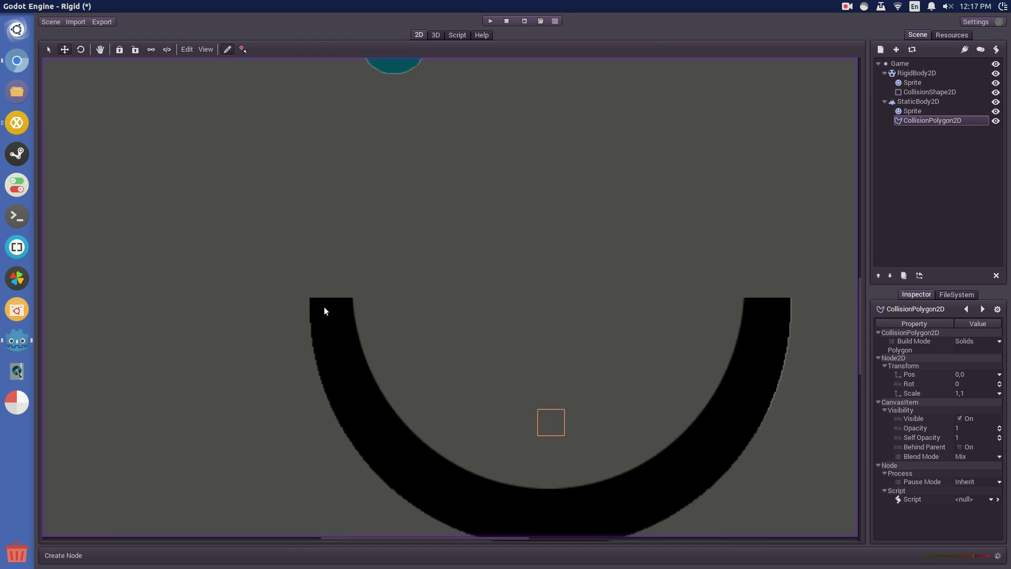
scroll(327, 258, down, 3)
scroll(327, 258, right, 2)
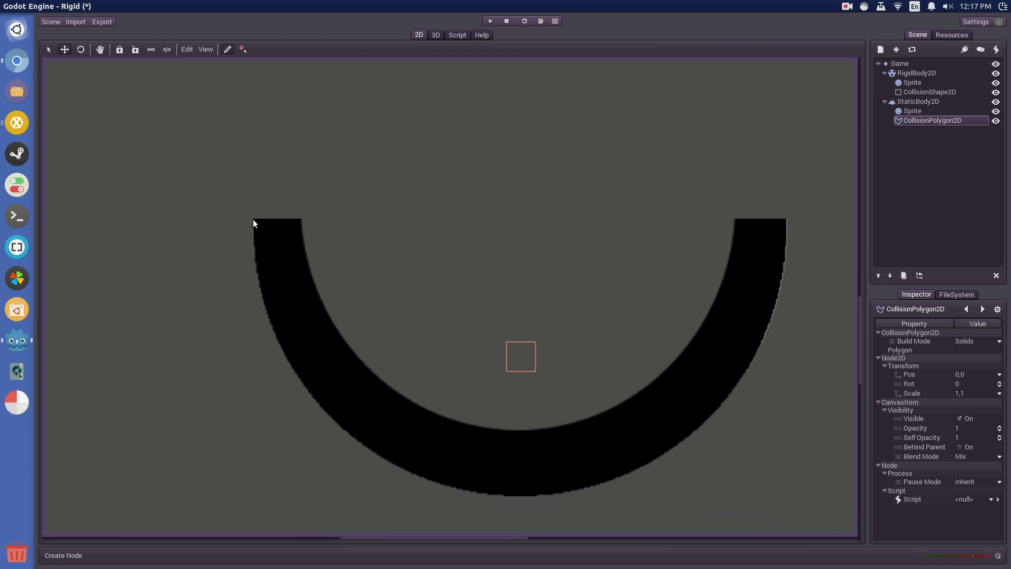
Trace polygon points along the half-pipe's inner edge from left arm to right arm
click(254, 219)
click(301, 219)
click(315, 287)
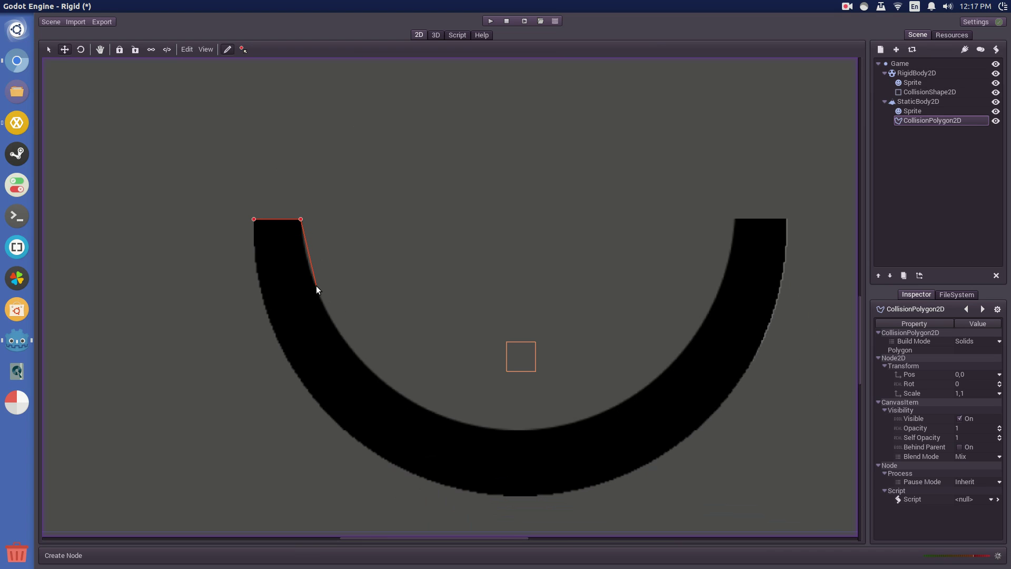
click(340, 334)
click(410, 399)
click(485, 428)
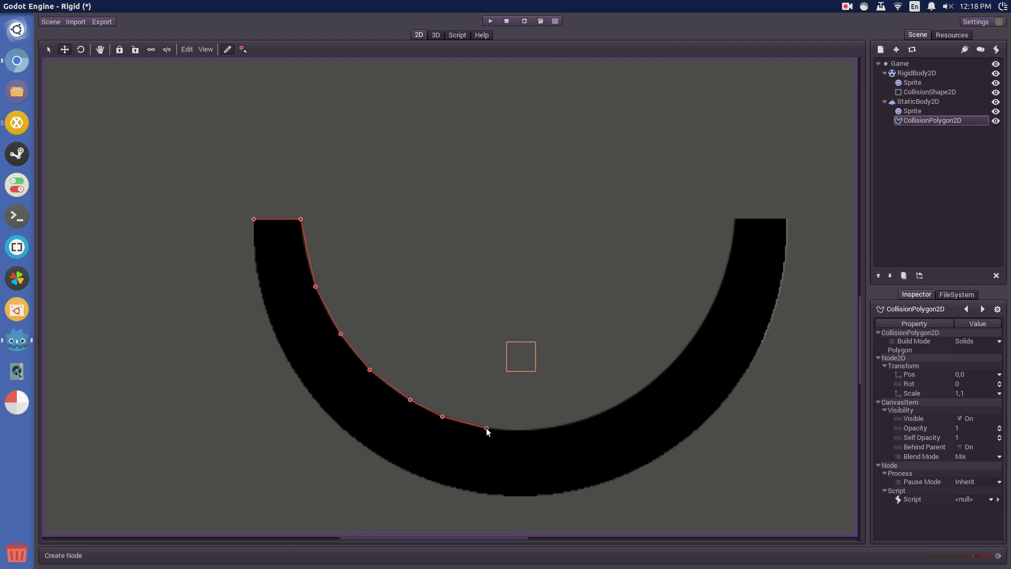
click(527, 431)
click(652, 382)
click(692, 338)
click(719, 291)
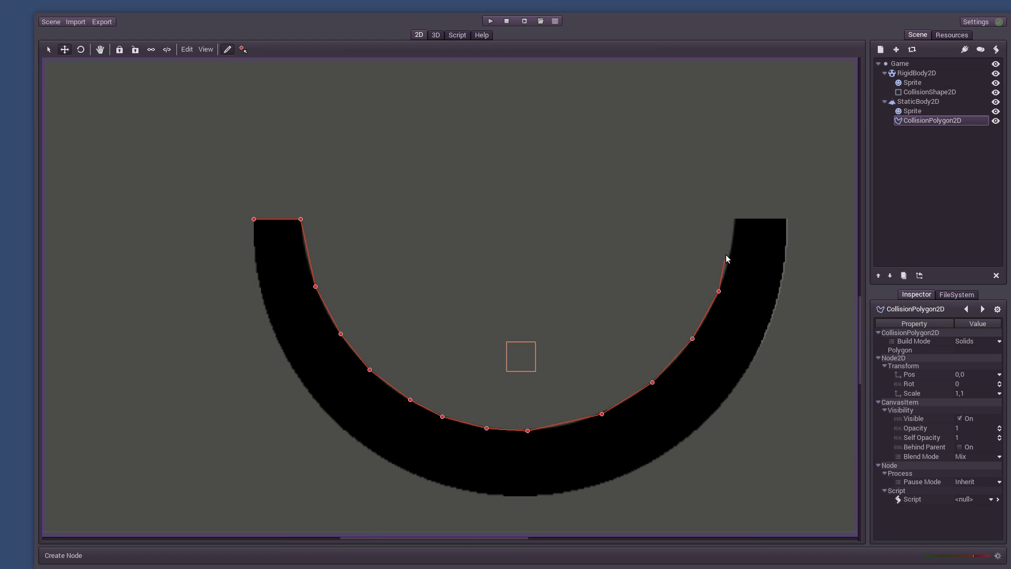
click(735, 218)
Wrap the polygon beneath the half-pipe and close it on the first point
click(785, 217)
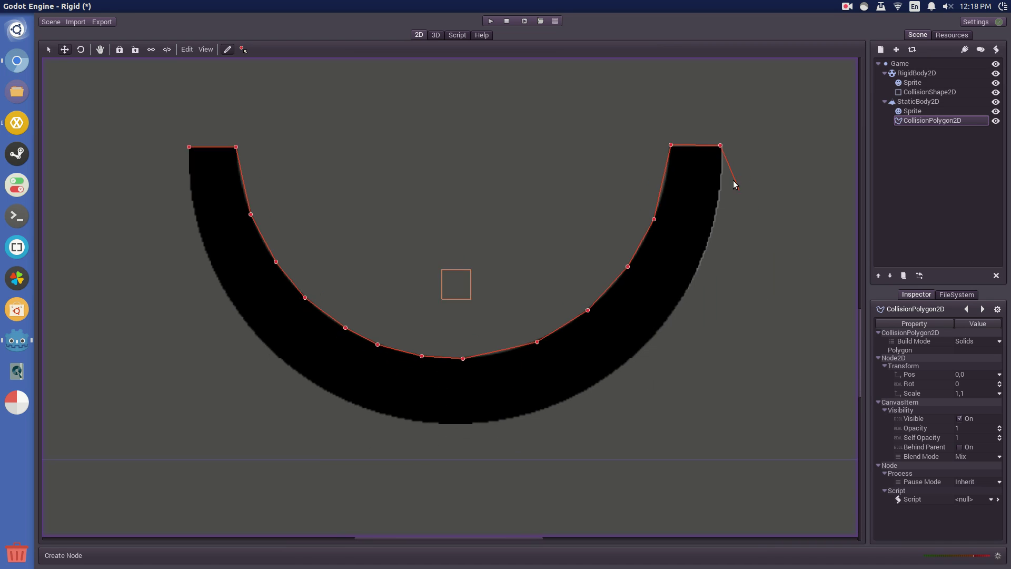
click(704, 338)
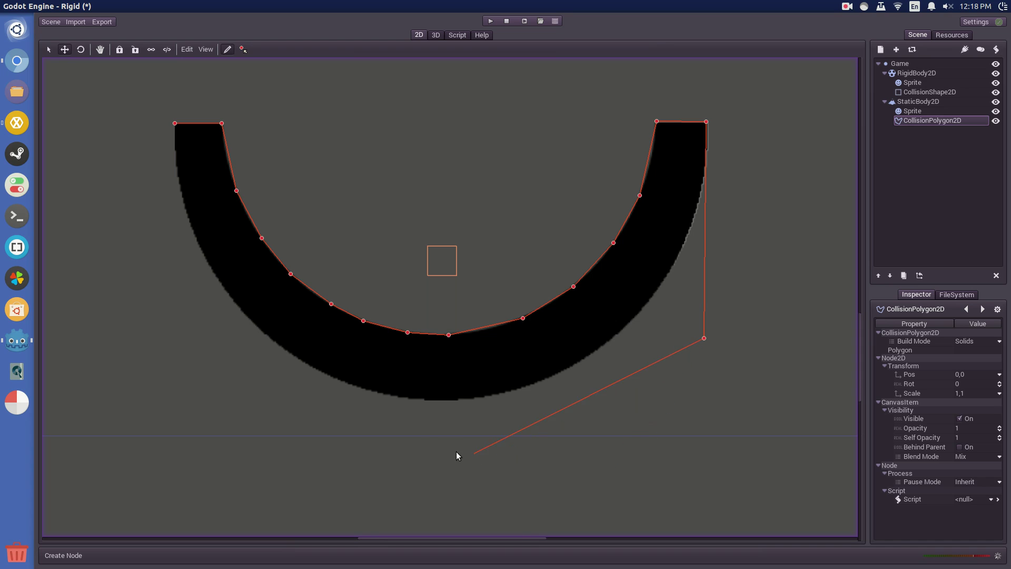
click(341, 416)
click(137, 238)
click(175, 124)
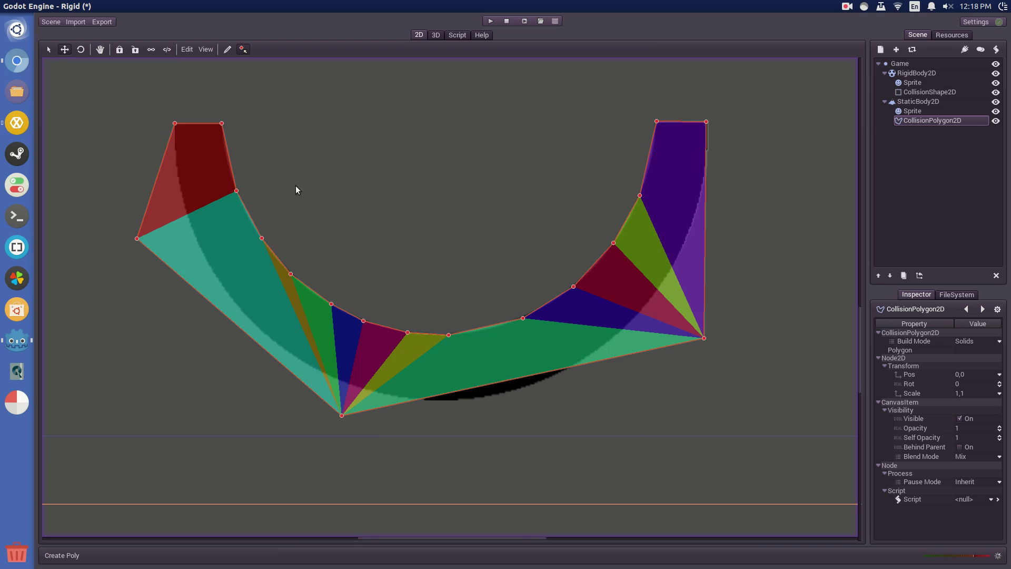
Save the unsaved scene as new_scene.scn
scroll(510, 313, down, 2)
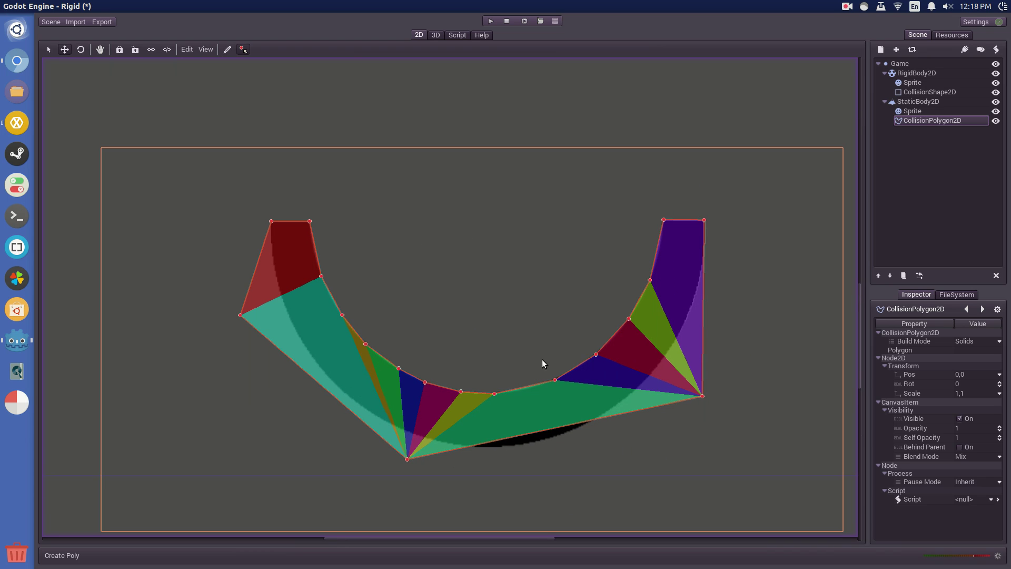
click(529, 22)
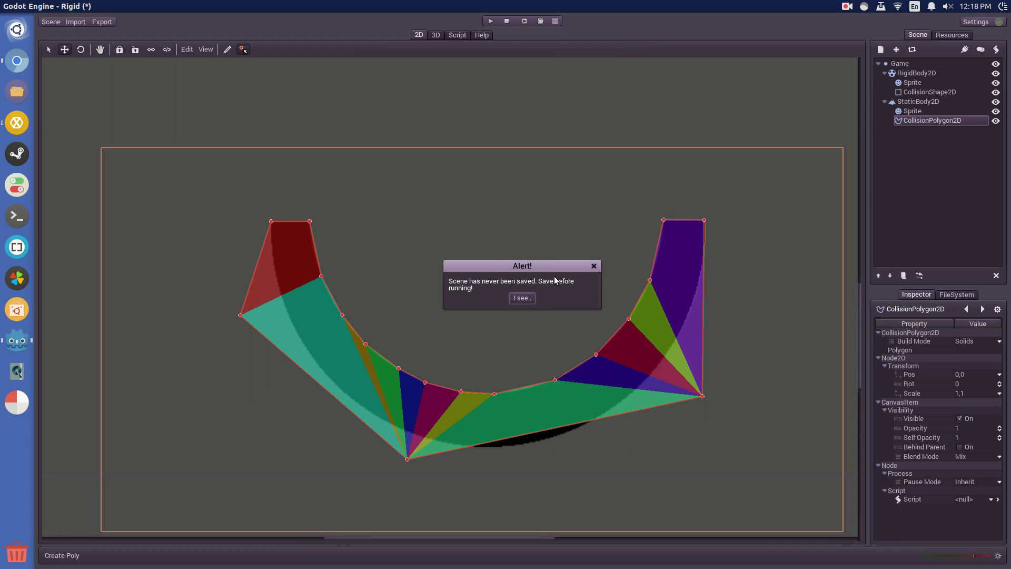
click(521, 295)
click(53, 23)
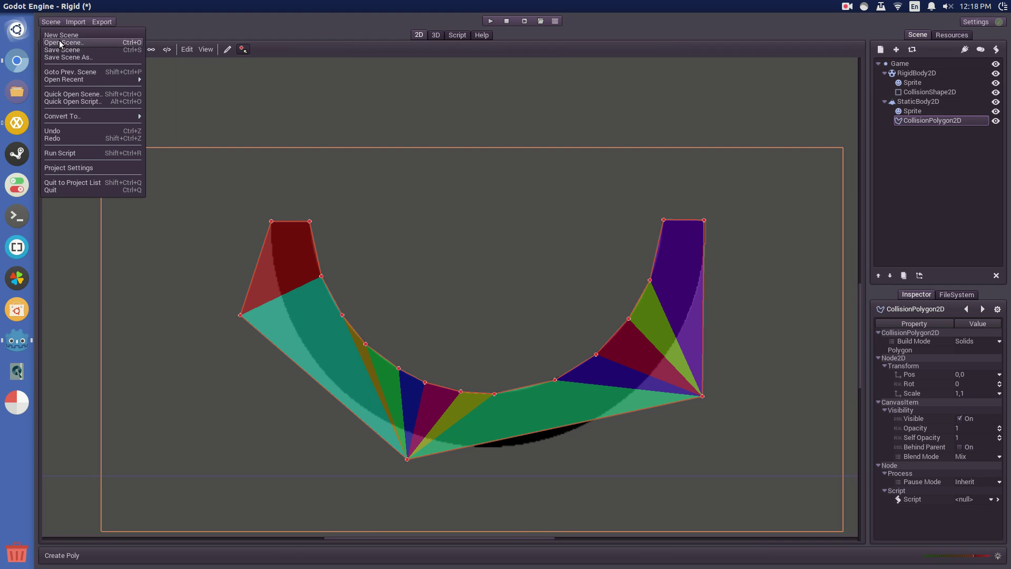
click(62, 50)
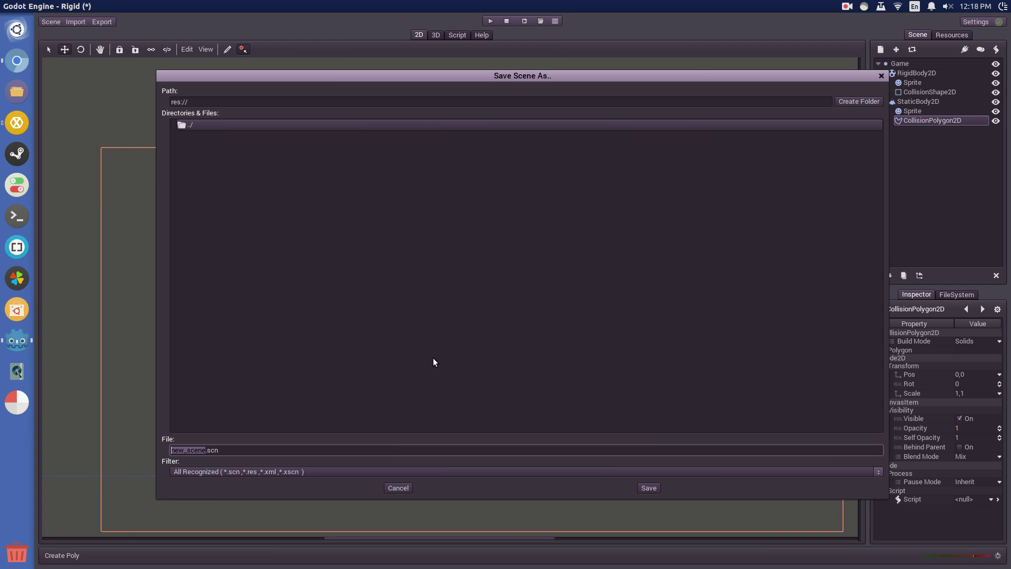
click(648, 488)
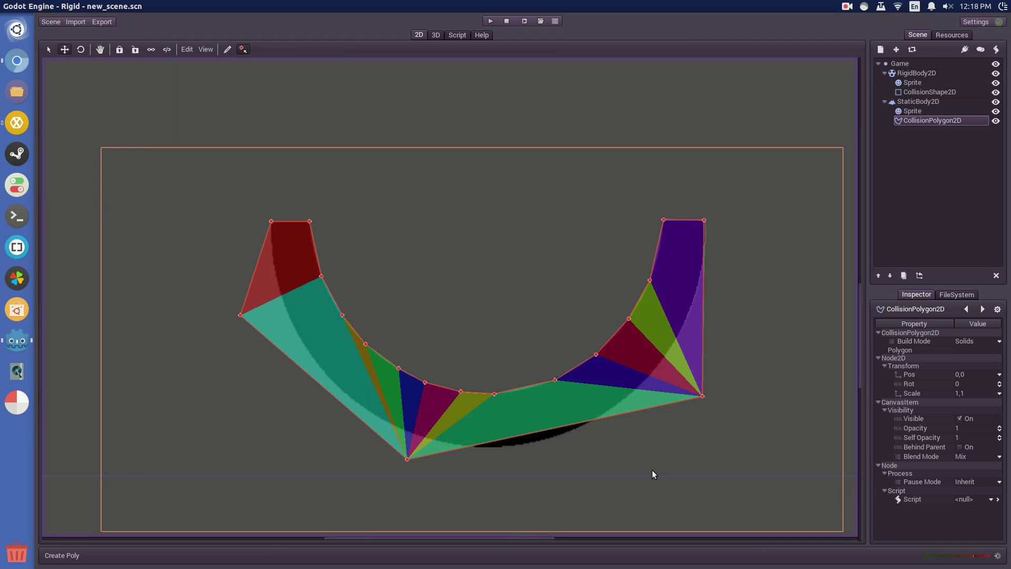
Test-run the scene to watch the ball fall, then close it and dismiss the alert
click(523, 22)
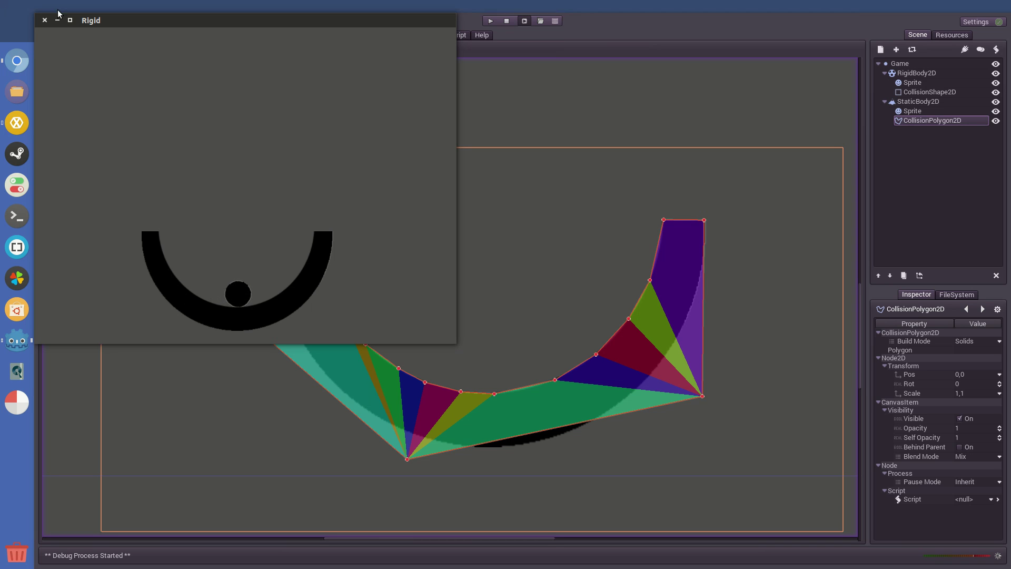
click(45, 20)
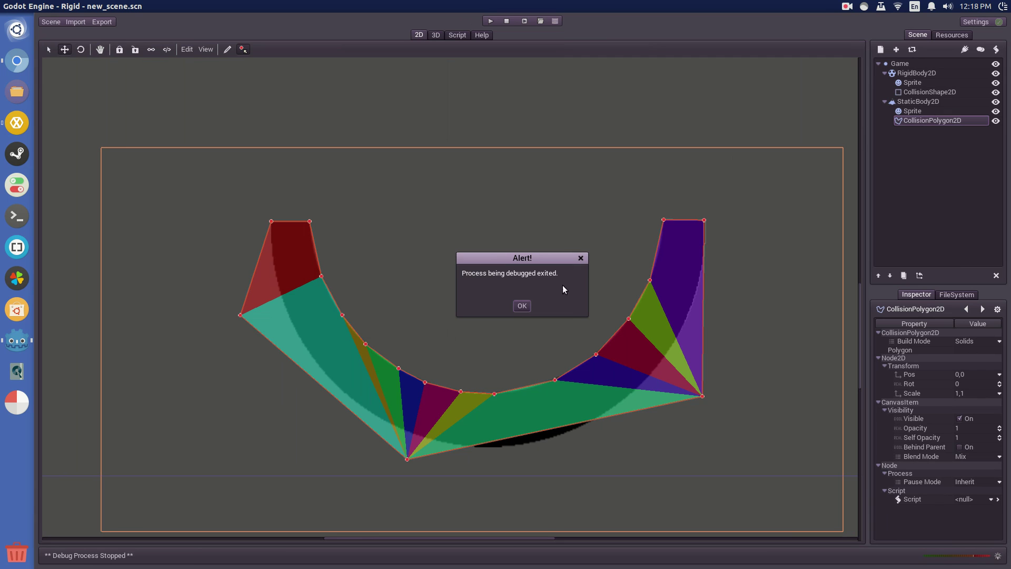
click(526, 304)
Set the RigidBody2D mass to 500 and run the scene again
click(910, 73)
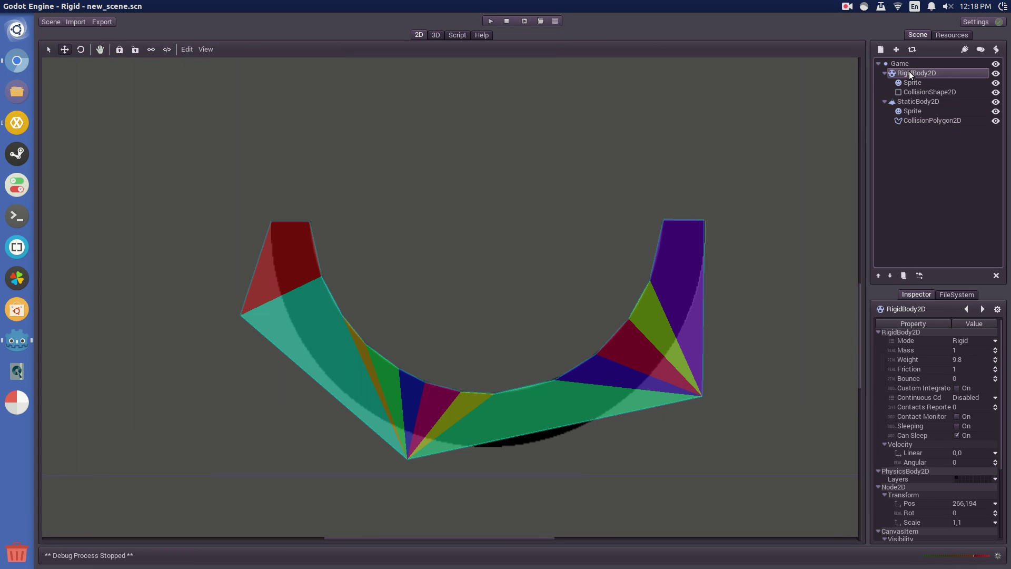
click(974, 350)
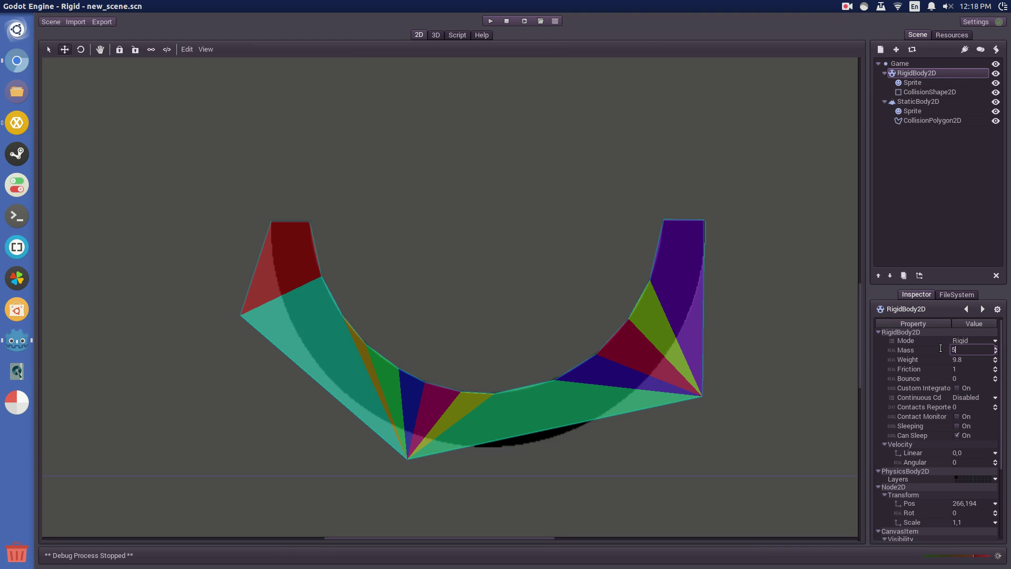
key(Return)
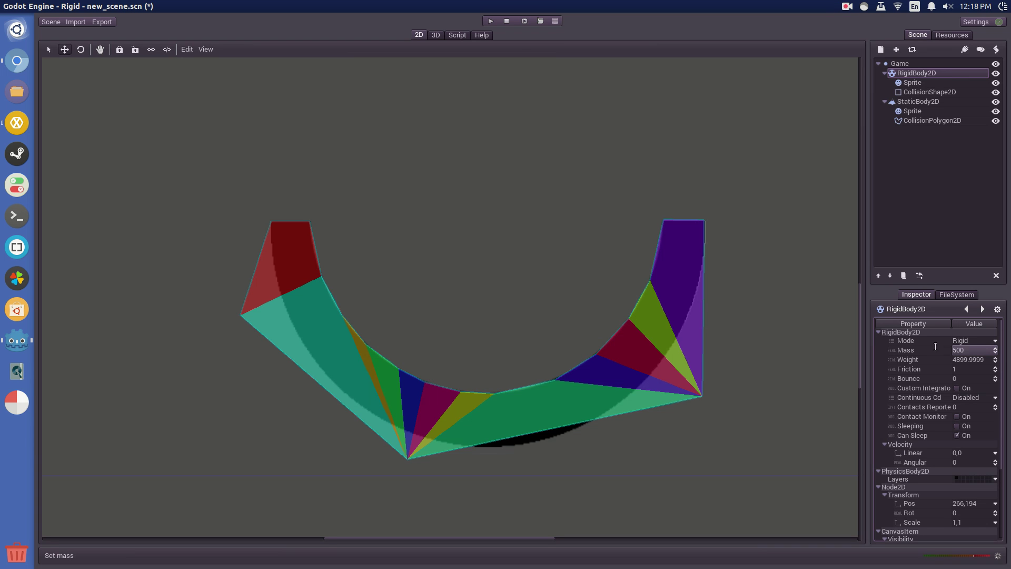
click(521, 21)
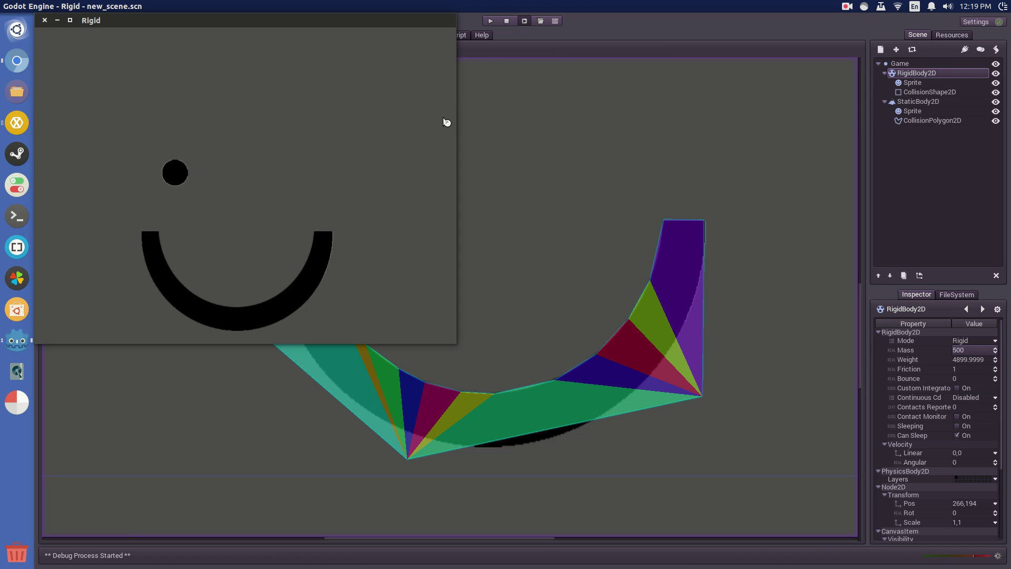